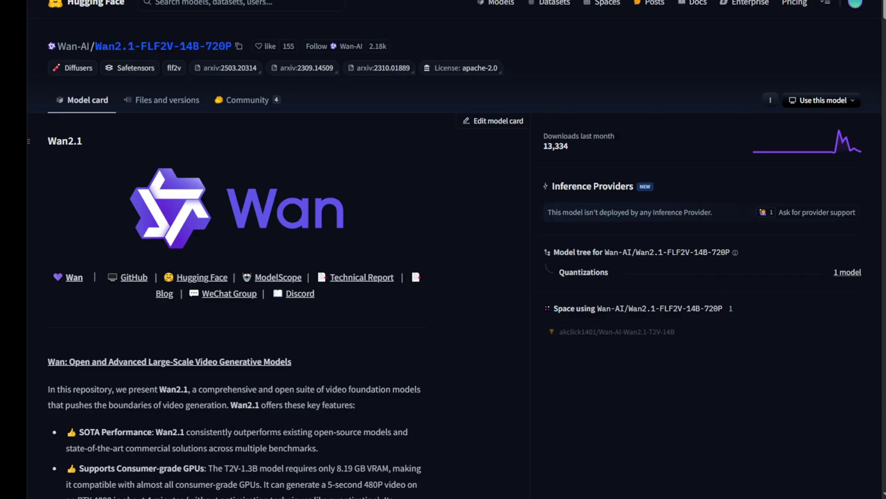
- Scroll the Wan 2.1 model card past the feature list to Video Demos and Latest News
{"action": "scroll", "coordinate": [443, 249], "scroll_direction": "down", "scroll_amount": 6}
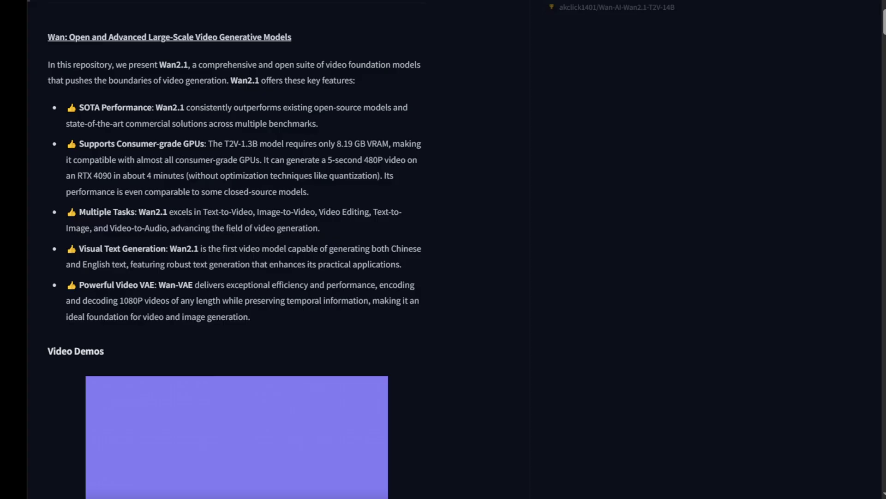
{"action": "scroll", "coordinate": [231, 249], "scroll_direction": "down", "scroll_amount": 8}
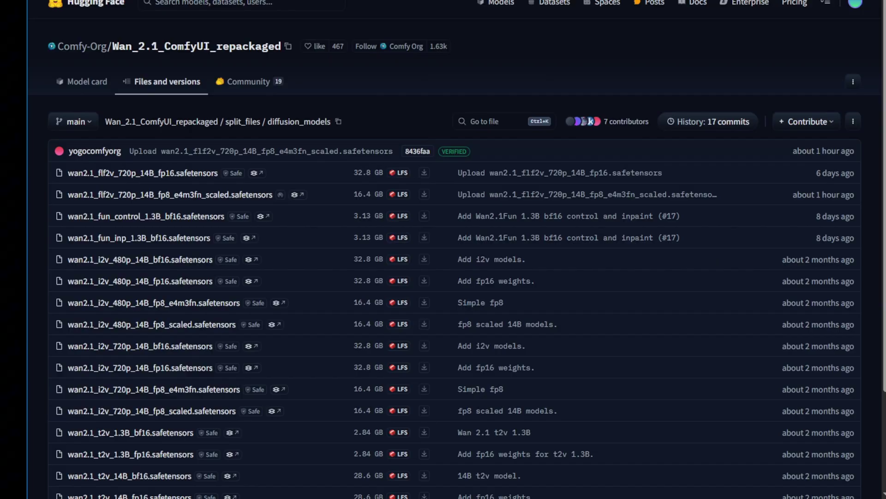
- Highlight the fp8_e4m3fn_scaled and fp16 flf2v 720p rows in the diffusion_models folder
{"action": "mouse_move", "coordinate": [86, 51]}
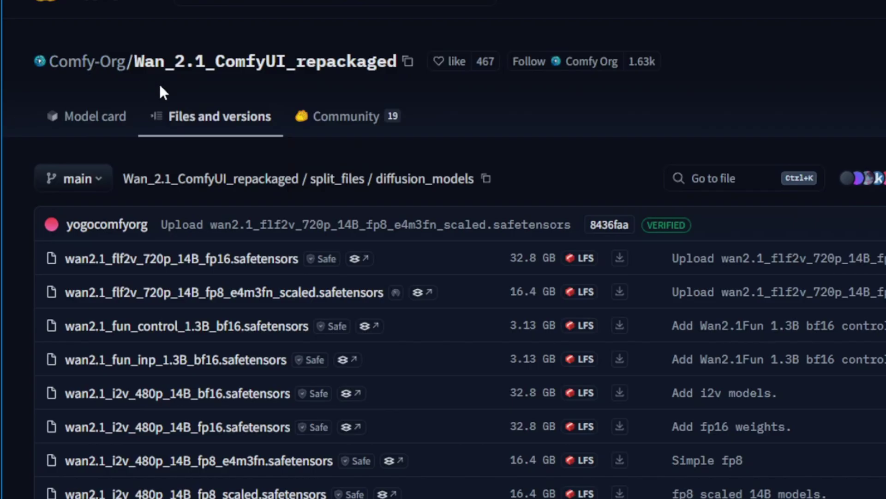
{"action": "scroll", "coordinate": [346, 192], "scroll_direction": "down", "scroll_amount": 2}
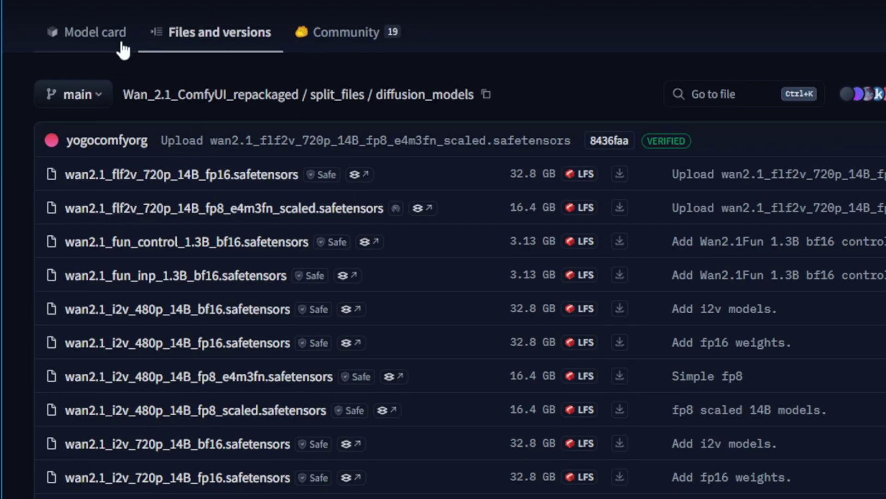
{"action": "scroll", "coordinate": [122, 44], "scroll_direction": "up", "scroll_amount": 2}
{"action": "left_click_drag", "start_coordinate": [857, 177], "coordinate": [64, 183]}
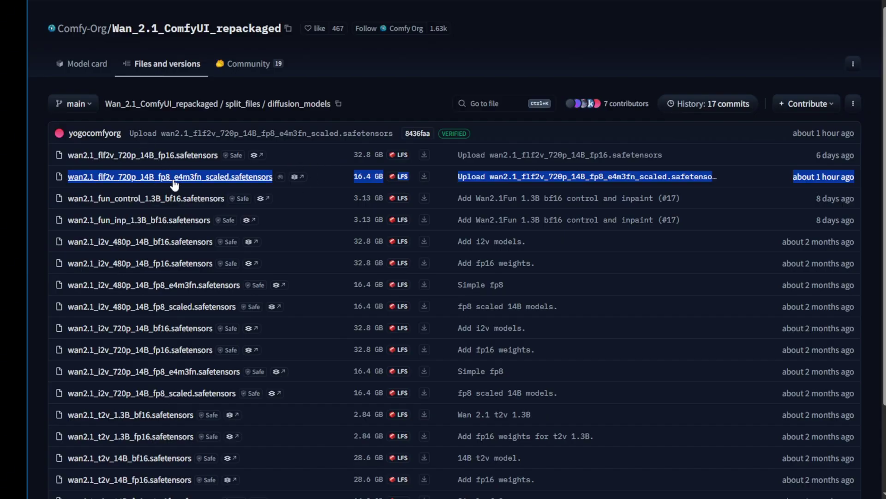
{"action": "left_click", "coordinate": [284, 151]}
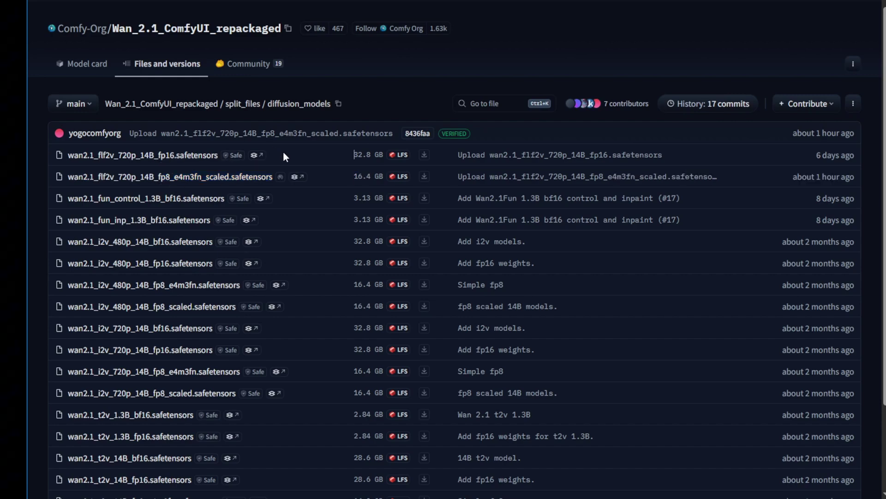
{"action": "left_click_drag", "start_coordinate": [858, 152], "coordinate": [65, 153]}
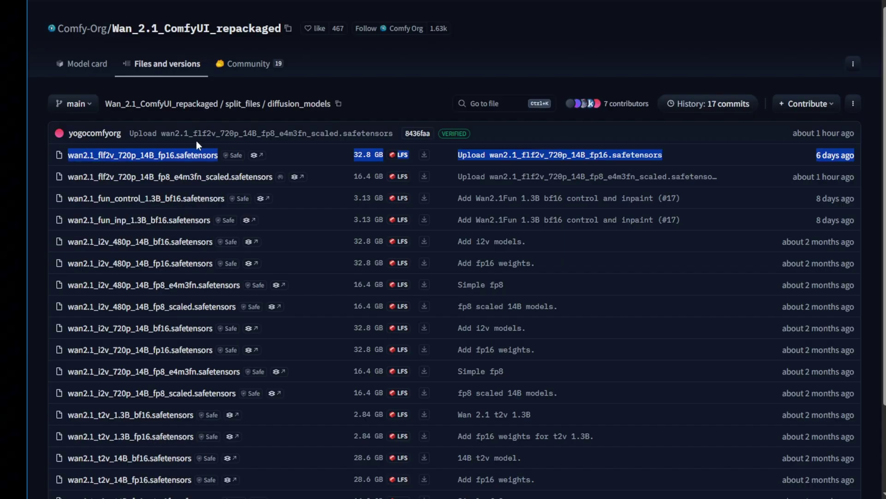
{"action": "left_click", "coordinate": [355, 178]}
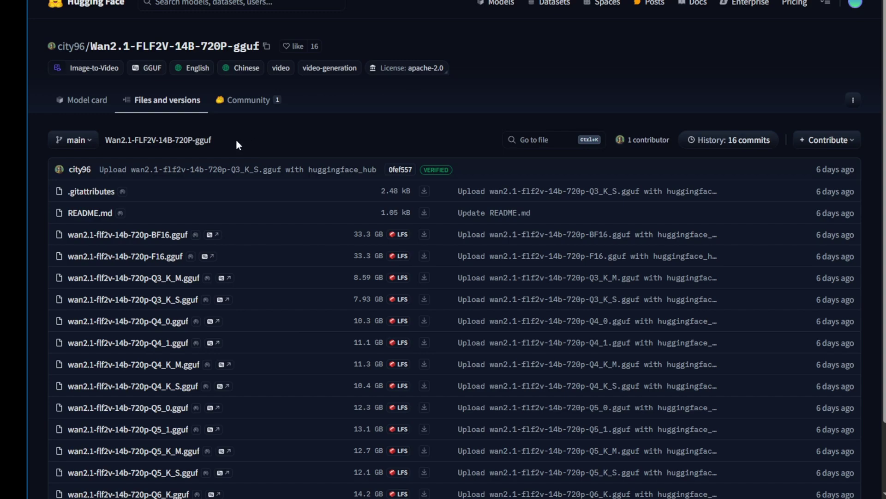
- Highlight the wan2.1-flf2v-14b-720p-Q8_0.gguf filename in the gguf file list
{"action": "scroll", "coordinate": [245, 236], "scroll_direction": "down", "scroll_amount": 2}
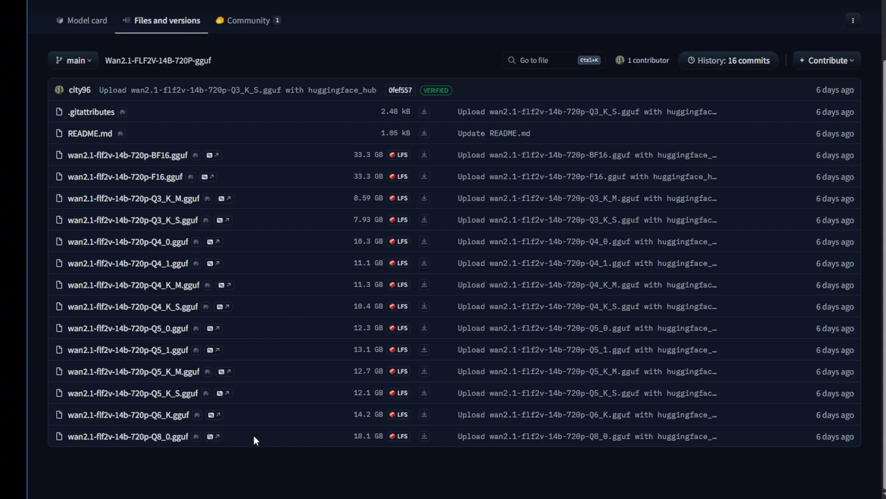
{"action": "left_click_drag", "start_coordinate": [249, 436], "coordinate": [77, 439]}
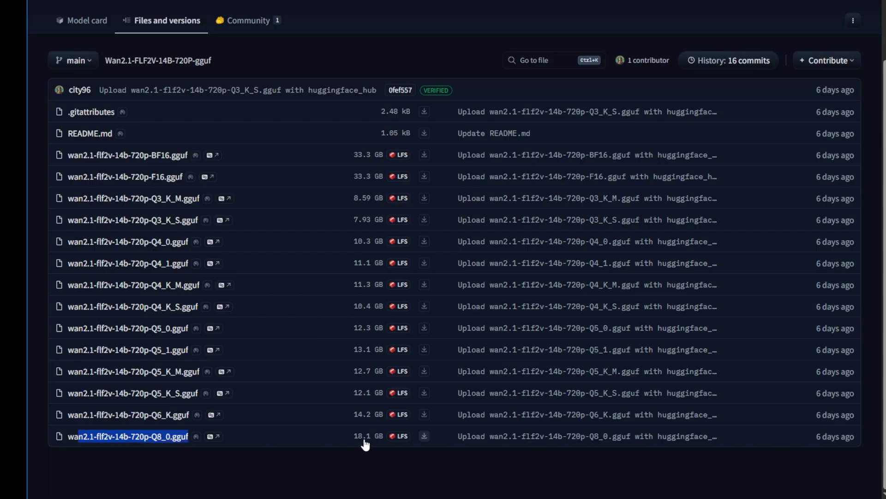
{"action": "left_click", "coordinate": [258, 438]}
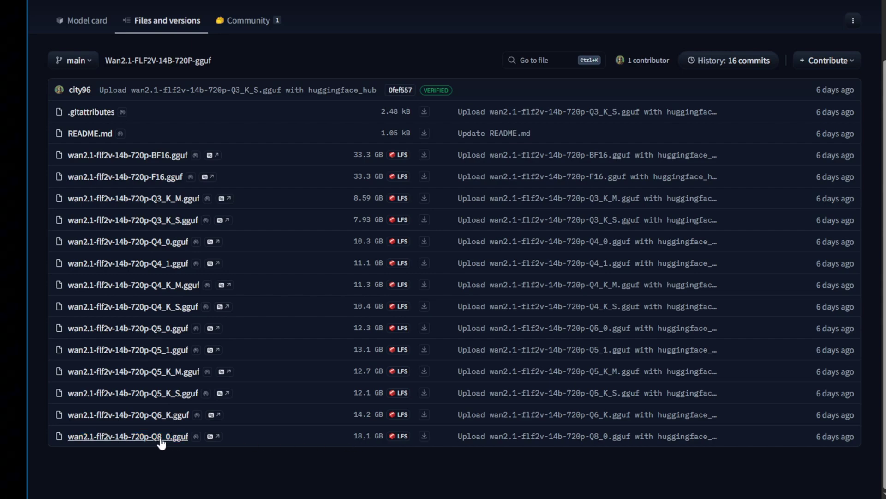
{"action": "scroll", "coordinate": [161, 443], "scroll_direction": "up", "scroll_amount": 1}
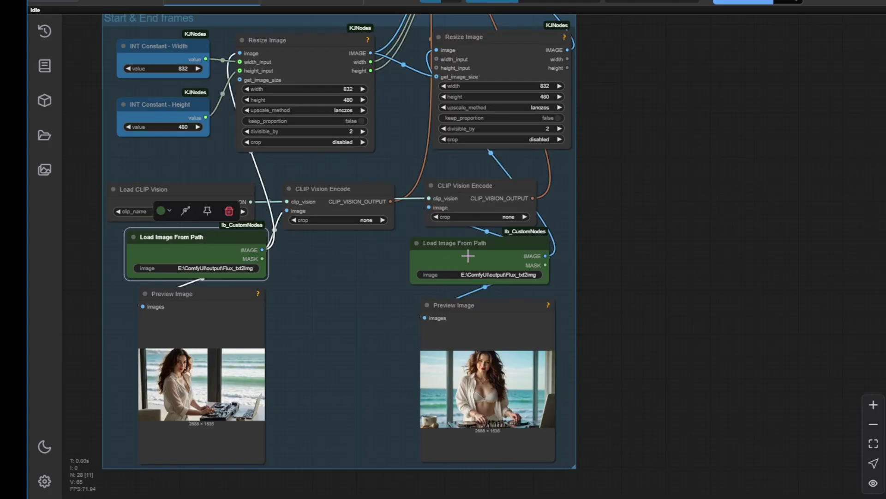
{"action": "left_click", "coordinate": [467, 256]}
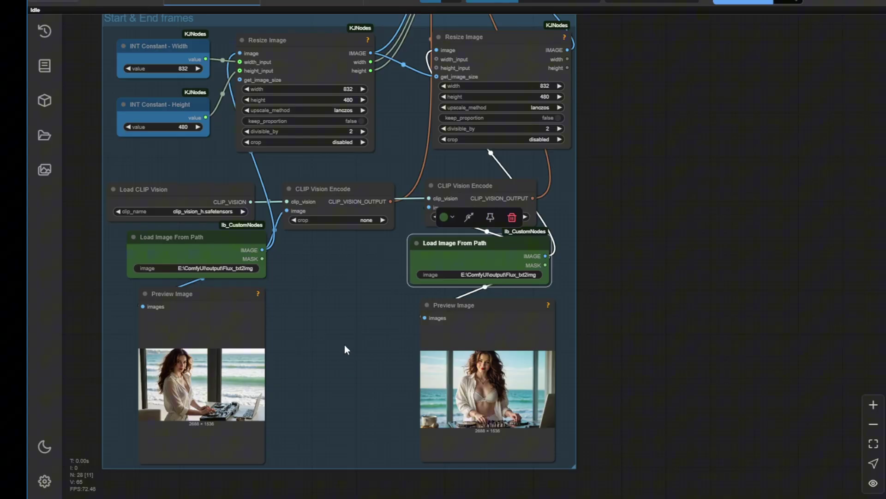
{"action": "left_click_drag", "start_coordinate": [403, 89], "coordinate": [399, 205]}
{"action": "left_click", "coordinate": [333, 155]}
{"action": "left_click", "coordinate": [507, 154]}
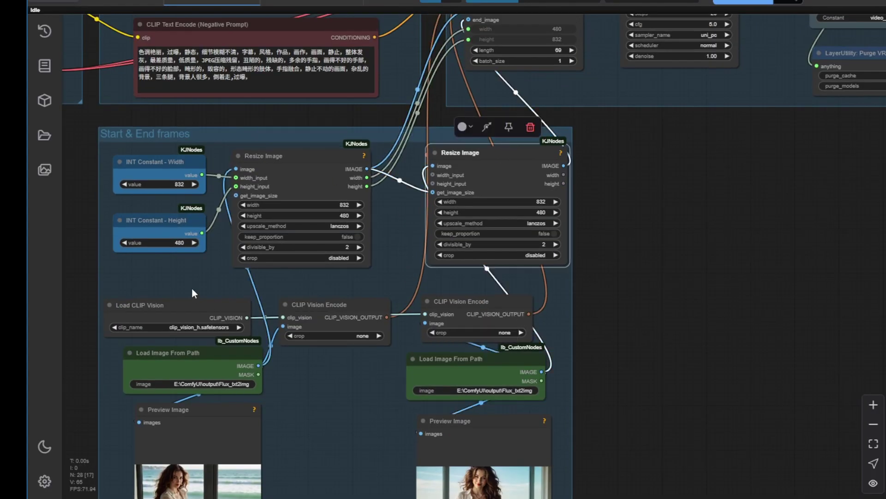
{"action": "scroll", "coordinate": [222, 318], "scroll_direction": "up", "scroll_amount": 5}
{"action": "left_click", "coordinate": [221, 144]}
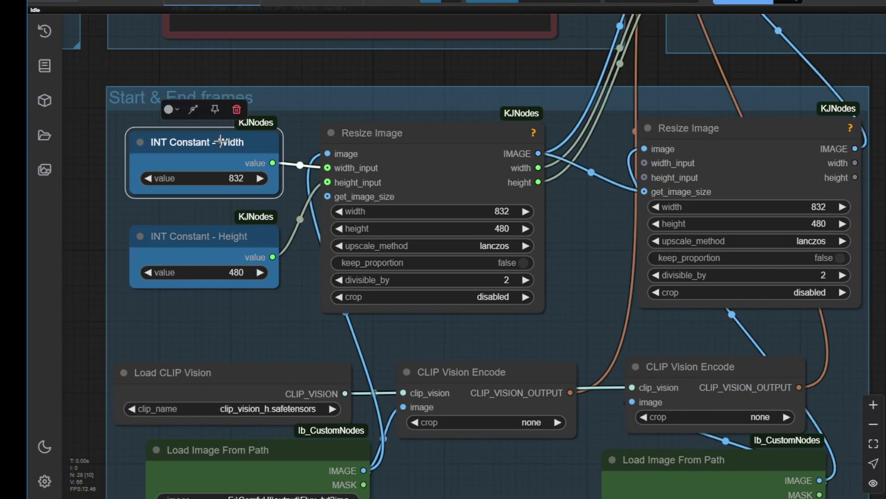
{"action": "left_click", "coordinate": [188, 240]}
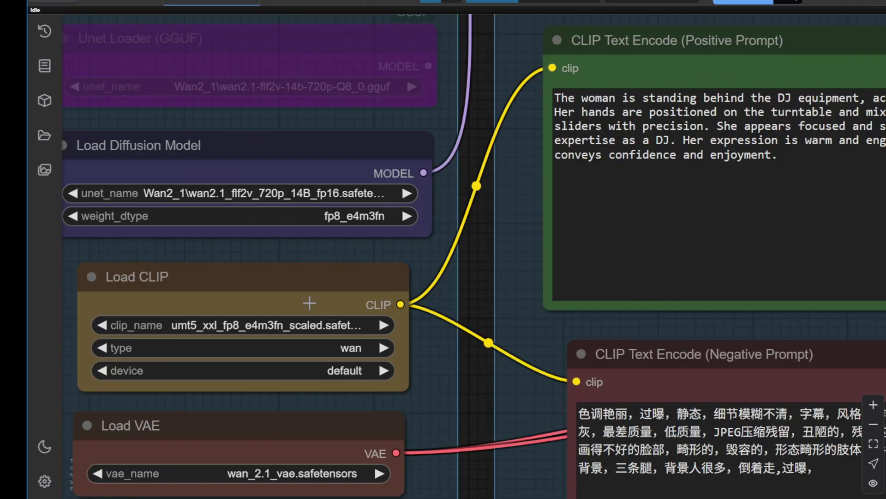
{"action": "scroll", "coordinate": [312, 305], "scroll_direction": "down", "scroll_amount": 2}
{"action": "scroll", "coordinate": [312, 308], "scroll_direction": "down", "scroll_amount": 3}
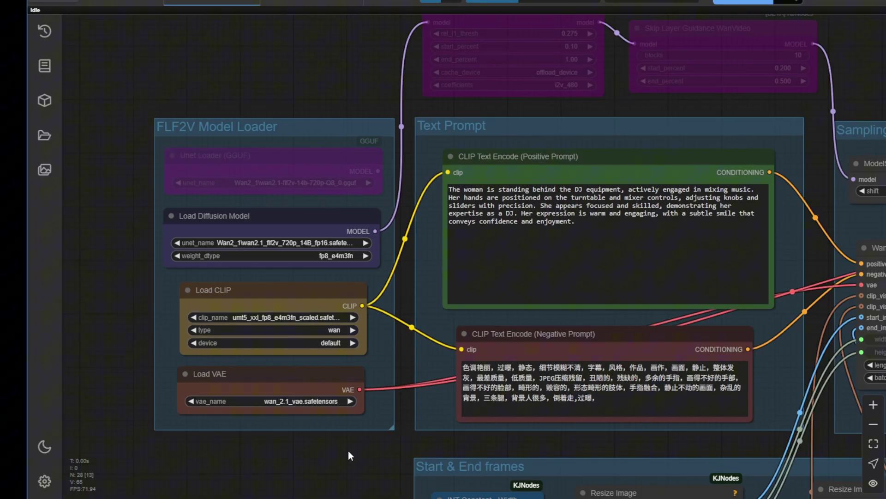
{"action": "left_click_drag", "start_coordinate": [348, 451], "coordinate": [351, 294]}
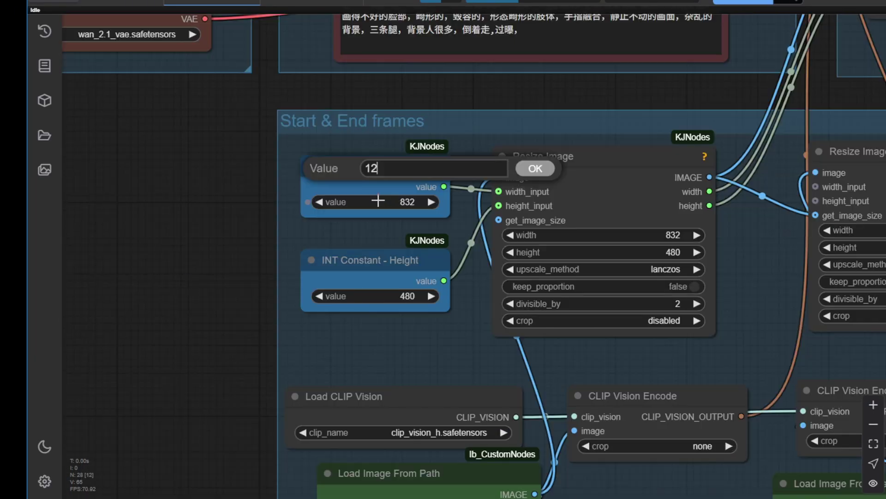
{"action": "type", "text": "80"}
{"action": "key", "text": "Return"}
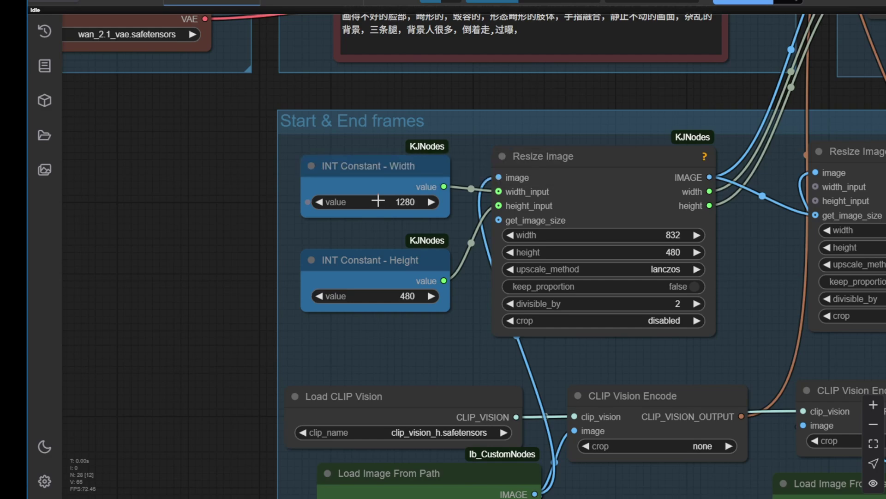
{"action": "left_click", "coordinate": [389, 297]}
{"action": "type", "text": "720"}
{"action": "key", "text": "Return"}
{"action": "mouse_move", "coordinate": [553, 164]}
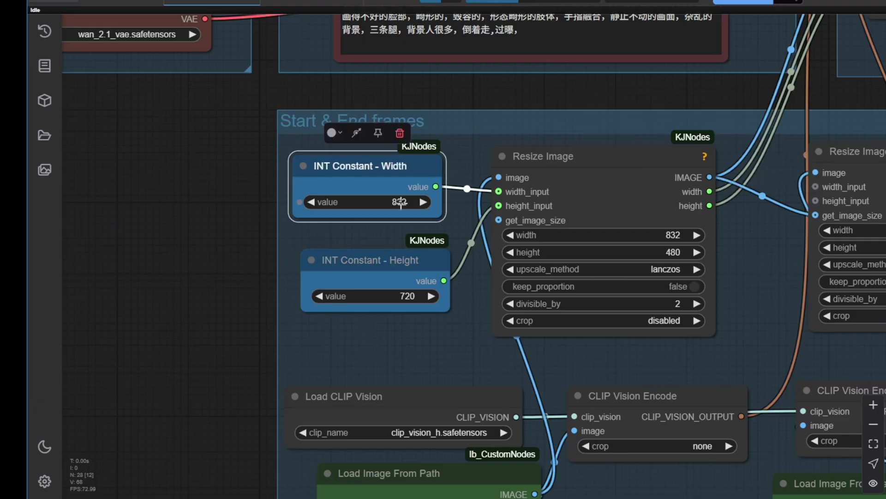
{"action": "left_click", "coordinate": [407, 296]}
{"action": "type", "text": "480"}
{"action": "key", "text": "Return"}
{"action": "left_click", "coordinate": [380, 277]}
{"action": "left_click", "coordinate": [418, 340]}
{"action": "scroll", "coordinate": [450, 349], "scroll_direction": "down", "scroll_amount": 5}
{"action": "scroll", "coordinate": [206, 146], "scroll_direction": "up", "scroll_amount": 2}
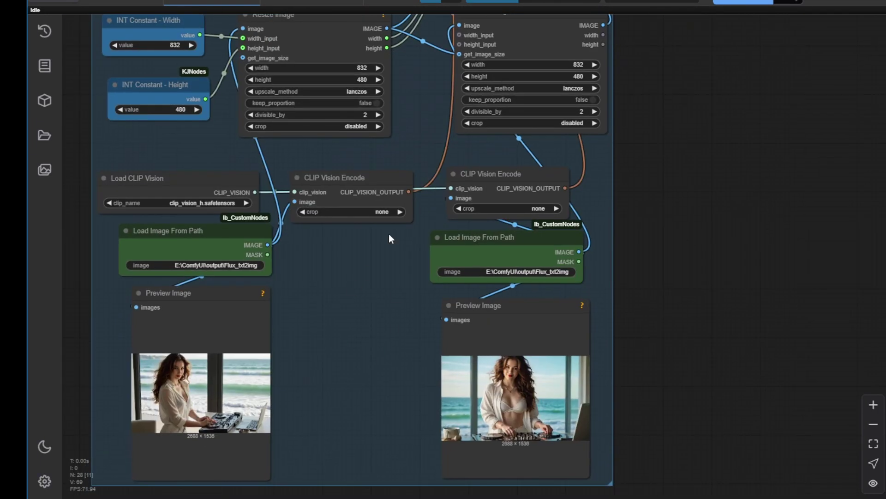
{"action": "left_click_drag", "start_coordinate": [388, 254], "coordinate": [368, 401]}
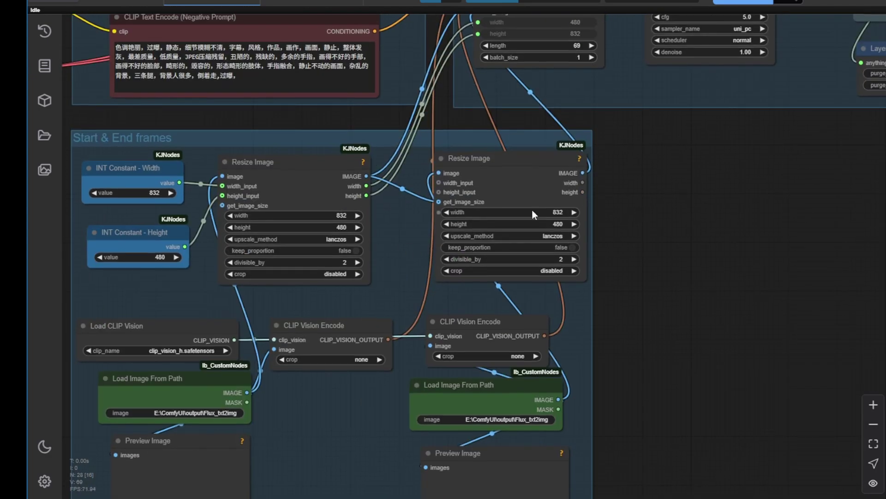
{"action": "scroll", "coordinate": [574, 421], "scroll_direction": "down", "scroll_amount": 2}
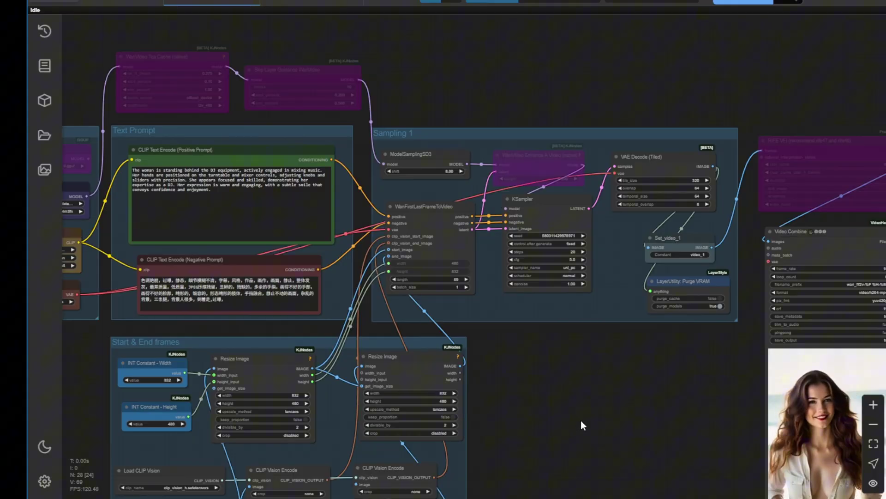
{"action": "left_click_drag", "start_coordinate": [581, 420], "coordinate": [392, 283]}
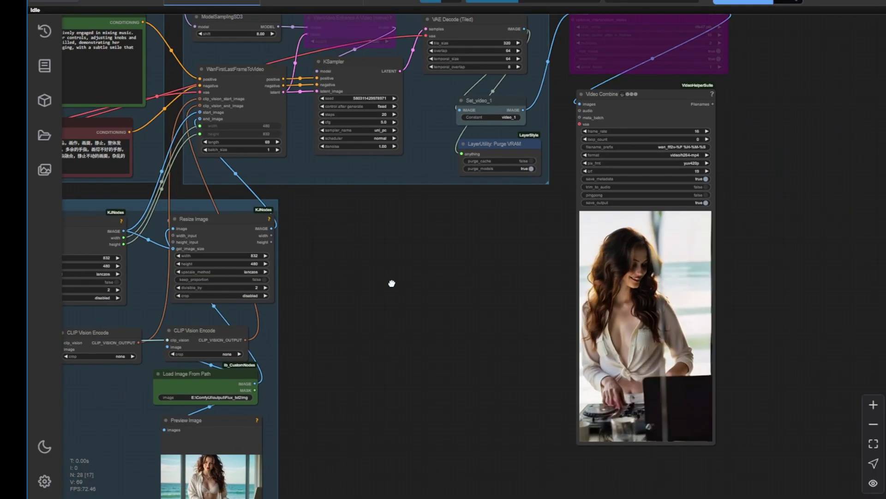
{"action": "left_click", "coordinate": [678, 99]}
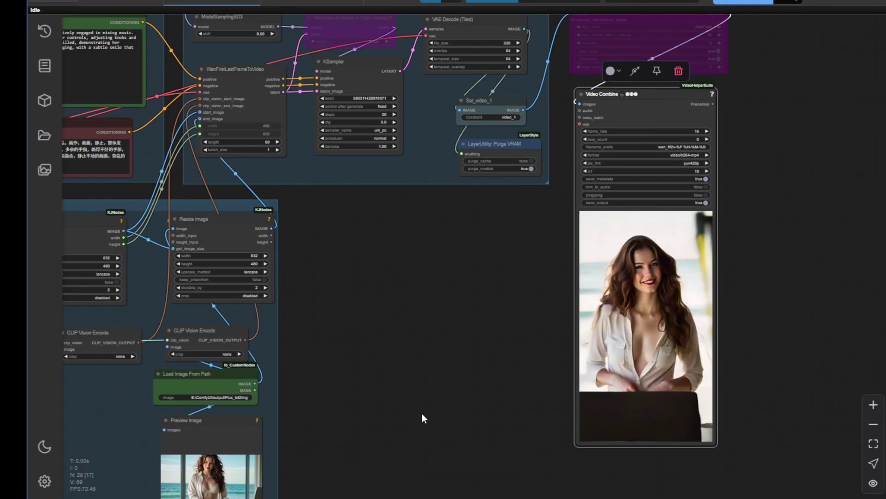
{"action": "left_click_drag", "start_coordinate": [422, 416], "coordinate": [688, 420]}
{"action": "scroll", "coordinate": [251, 284], "scroll_direction": "up", "scroll_amount": 5}
{"action": "scroll", "coordinate": [250, 284], "scroll_direction": "up", "scroll_amount": 1}
{"action": "left_click", "coordinate": [277, 168]}
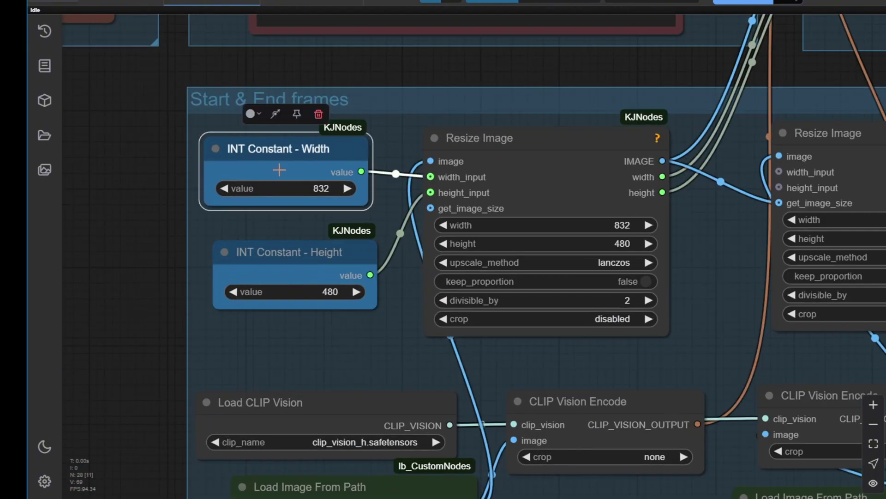
{"action": "left_click", "coordinate": [291, 250]}
{"action": "scroll", "coordinate": [291, 249], "scroll_direction": "down", "scroll_amount": 5}
{"action": "left_click_drag", "start_coordinate": [687, 245], "coordinate": [558, 416]}
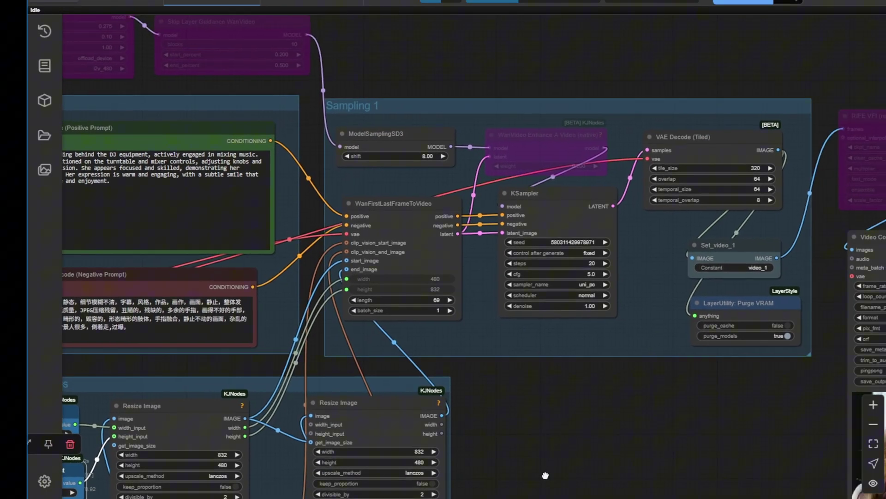
{"action": "scroll", "coordinate": [533, 410], "scroll_direction": "up", "scroll_amount": 2}
{"action": "scroll", "coordinate": [532, 410], "scroll_direction": "up", "scroll_amount": 1}
{"action": "left_click_drag", "start_coordinate": [351, 87], "coordinate": [329, 204]}
{"action": "left_click", "coordinate": [291, 210]}
{"action": "scroll", "coordinate": [289, 211], "scroll_direction": "up", "scroll_amount": 2}
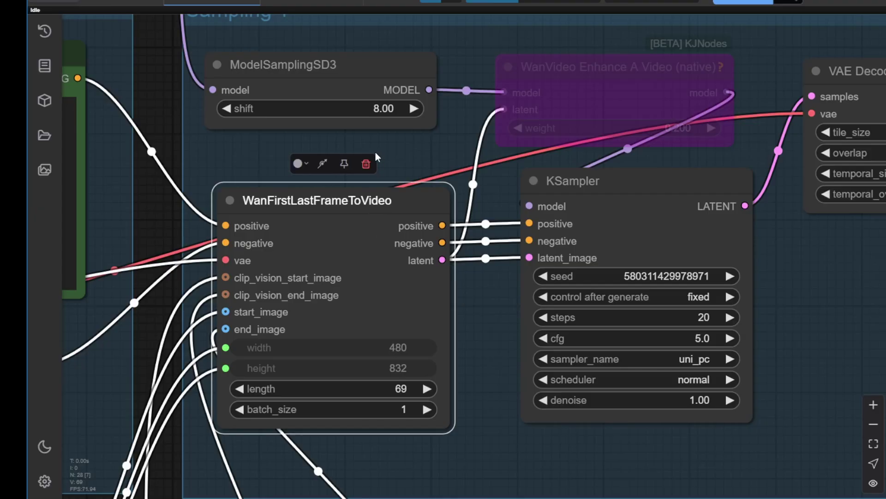
- Add a duplicate WanFirstLastFrameToVideo node via search, then delete it
{"action": "double_click", "coordinate": [360, 152]}
{"action": "type", "text": "WanFirs"}
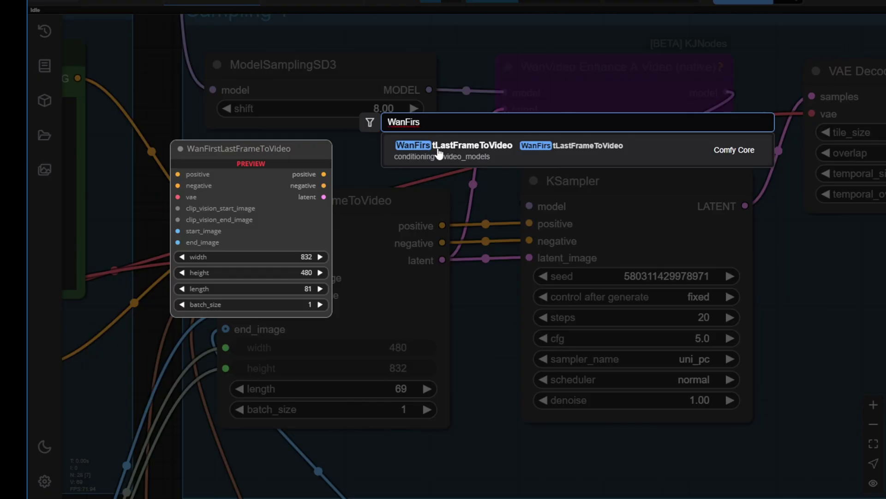
{"action": "left_click", "coordinate": [491, 158]}
{"action": "key", "text": "Delete"}
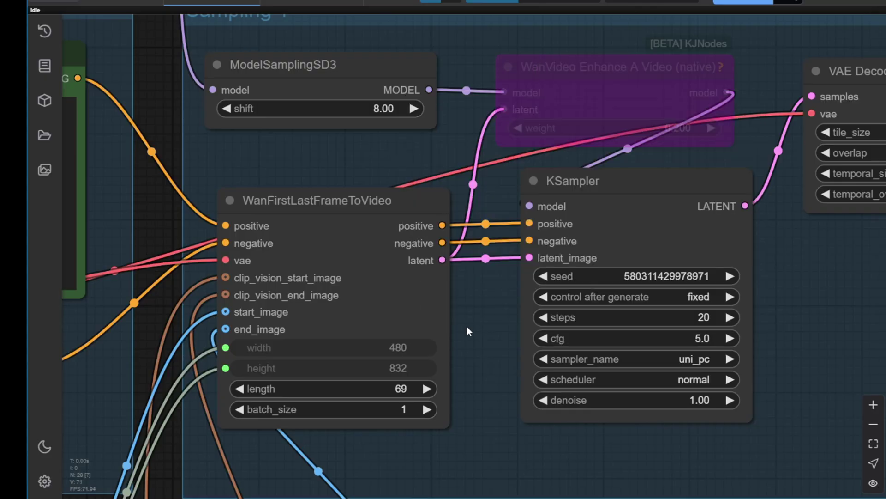
- Select the existing WanFirstLastFrameToVideo node, then the INT Constant - Height node by the Resize Image nodes
{"action": "left_click_drag", "start_coordinate": [469, 324], "coordinate": [601, 203]}
{"action": "left_click", "coordinate": [475, 120]}
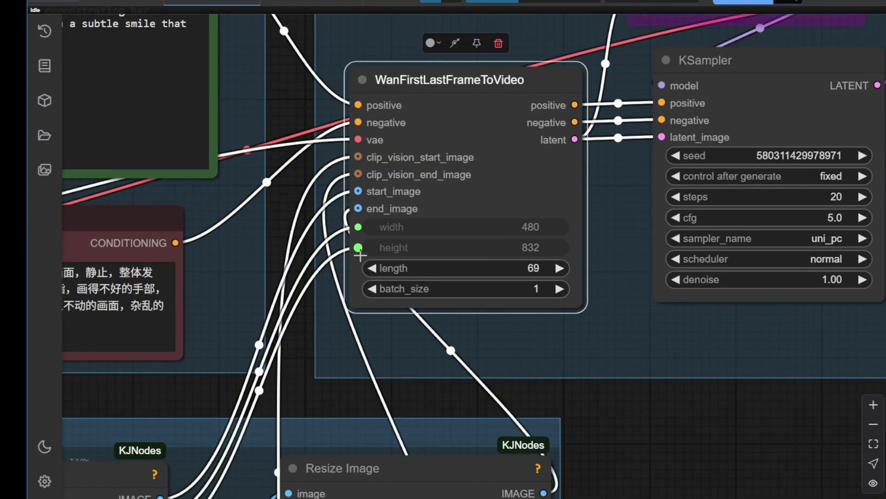
{"action": "scroll", "coordinate": [418, 241], "scroll_direction": "up", "scroll_amount": 2}
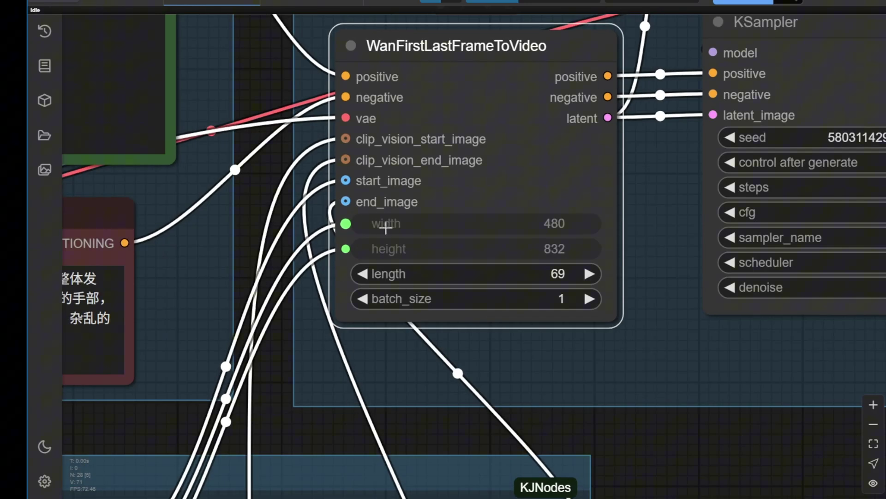
{"action": "scroll", "coordinate": [362, 340], "scroll_direction": "down", "scroll_amount": 3}
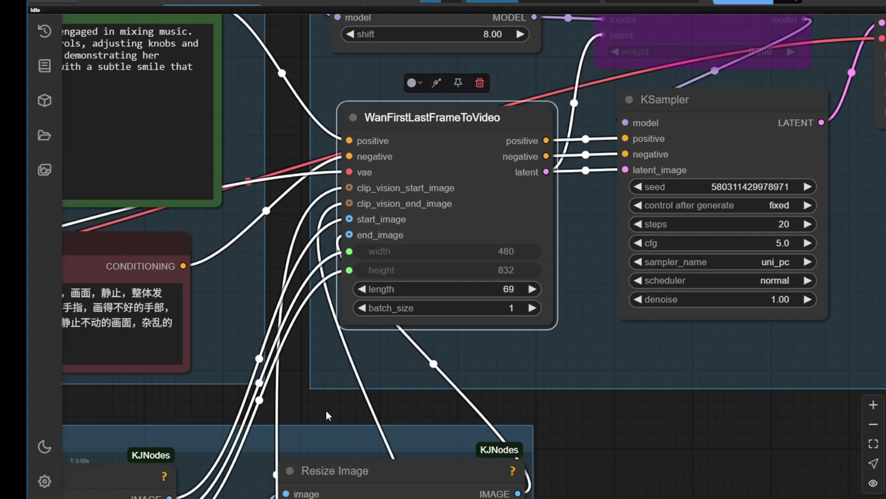
{"action": "left_click_drag", "start_coordinate": [328, 410], "coordinate": [583, 230]}
{"action": "scroll", "coordinate": [583, 229], "scroll_direction": "down", "scroll_amount": 2}
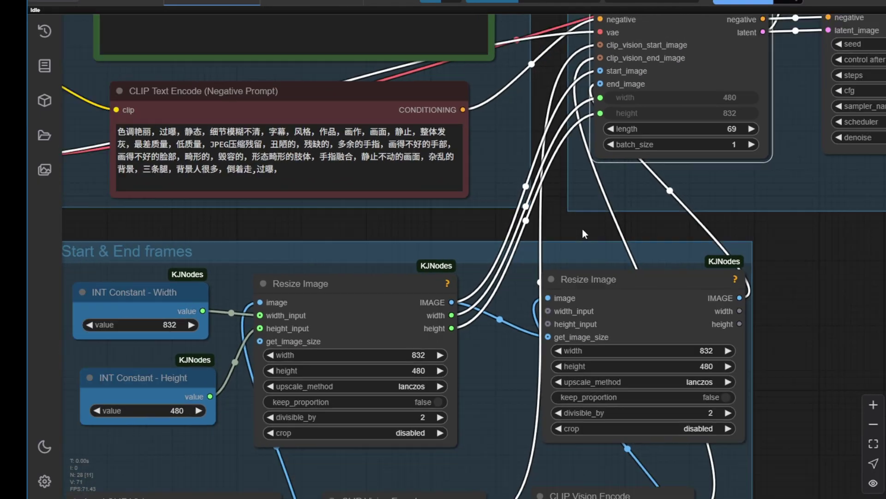
{"action": "left_click", "coordinate": [138, 385]}
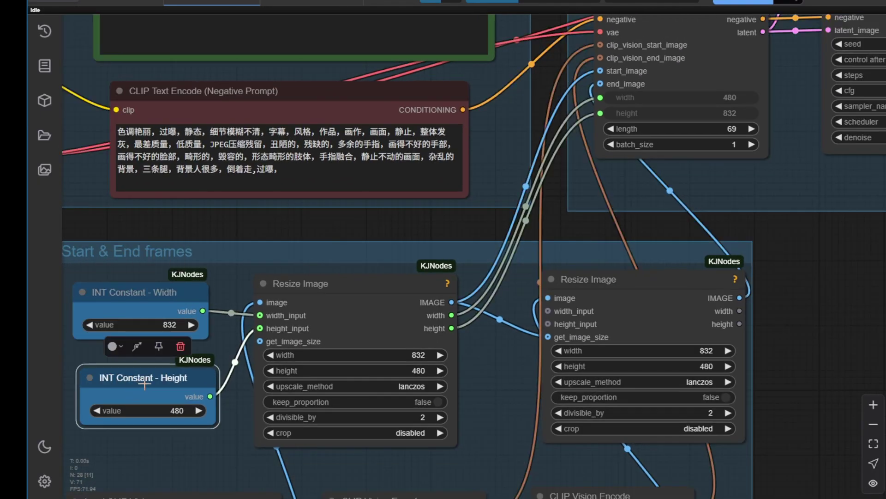
{"action": "scroll", "coordinate": [490, 211], "scroll_direction": "up", "scroll_amount": 6}
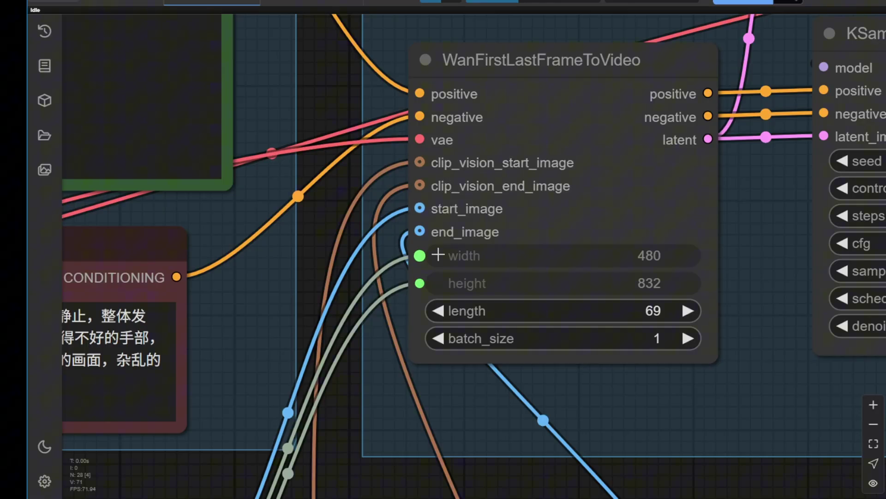
{"action": "scroll", "coordinate": [420, 231], "scroll_direction": "down", "scroll_amount": 6}
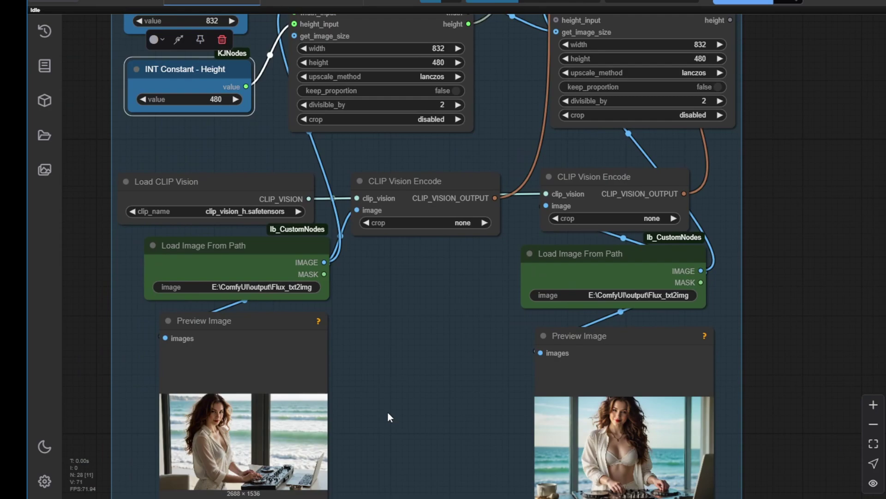
{"action": "scroll", "coordinate": [388, 416], "scroll_direction": "down", "scroll_amount": 3}
- Select the left Load Image From Path, first CLIP Vision Encode, and Load CLIP Vision nodes
{"action": "left_click", "coordinate": [258, 222]}
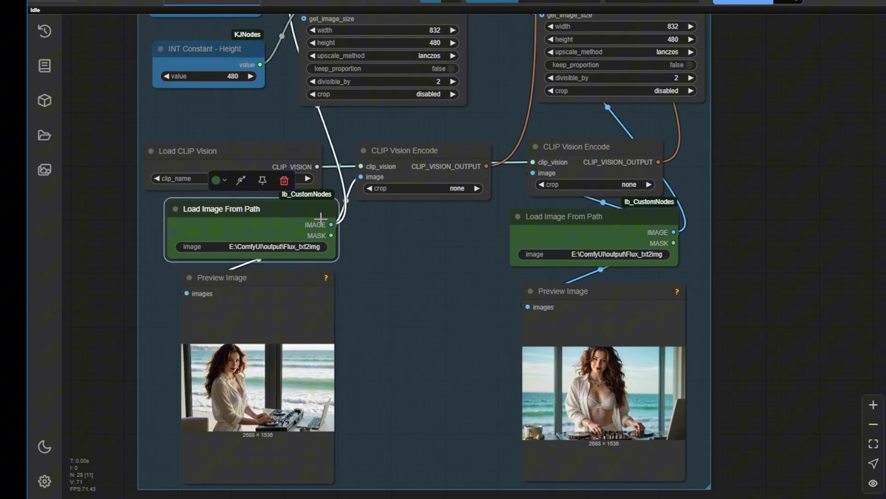
{"action": "scroll", "coordinate": [386, 332], "scroll_direction": "down", "scroll_amount": 3}
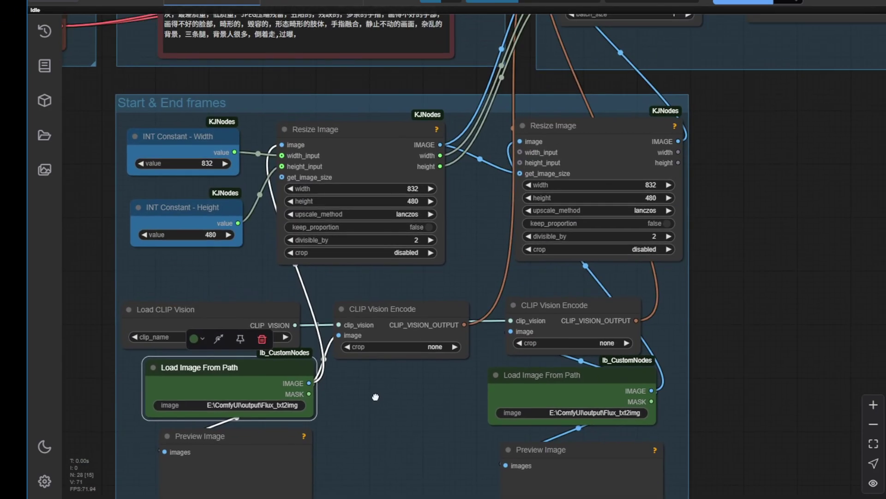
{"action": "scroll", "coordinate": [381, 335], "scroll_direction": "up", "scroll_amount": 6}
{"action": "left_click", "coordinate": [328, 266]}
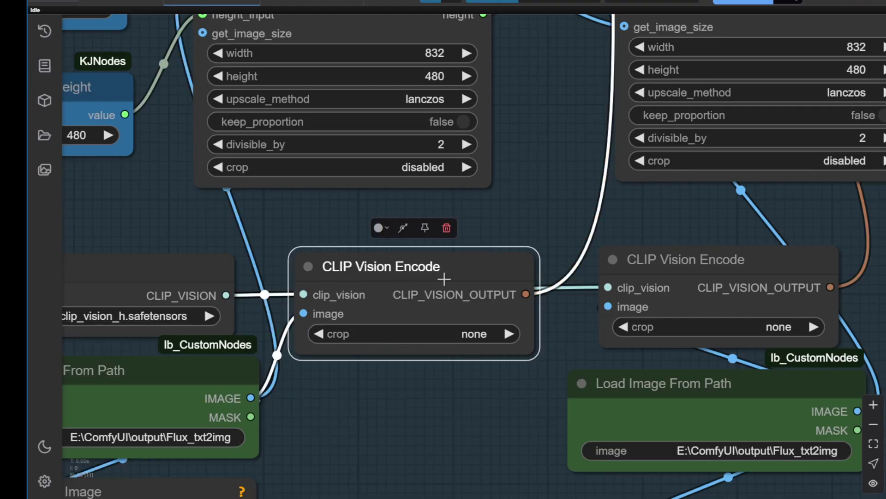
{"action": "scroll", "coordinate": [227, 196], "scroll_direction": "left", "scroll_amount": 5}
{"action": "scroll", "coordinate": [275, 183], "scroll_direction": "down", "scroll_amount": 2}
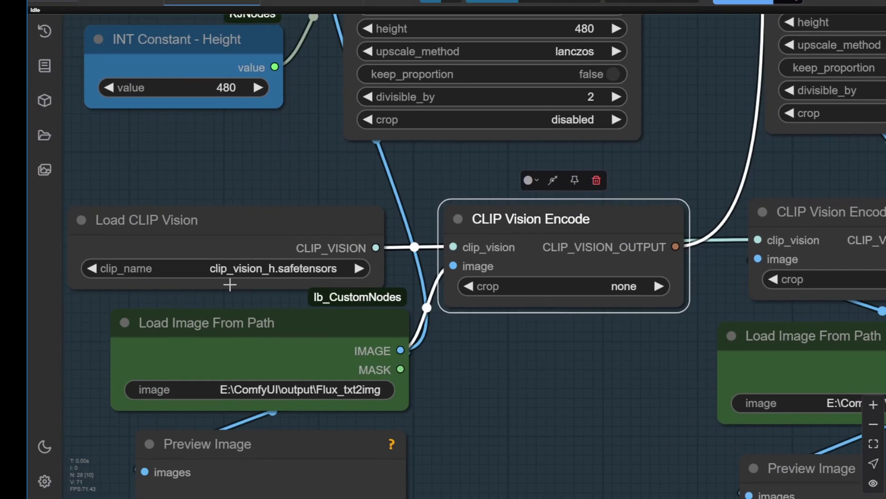
{"action": "scroll", "coordinate": [230, 283], "scroll_direction": "up", "scroll_amount": 3}
{"action": "left_click", "coordinate": [242, 216]}
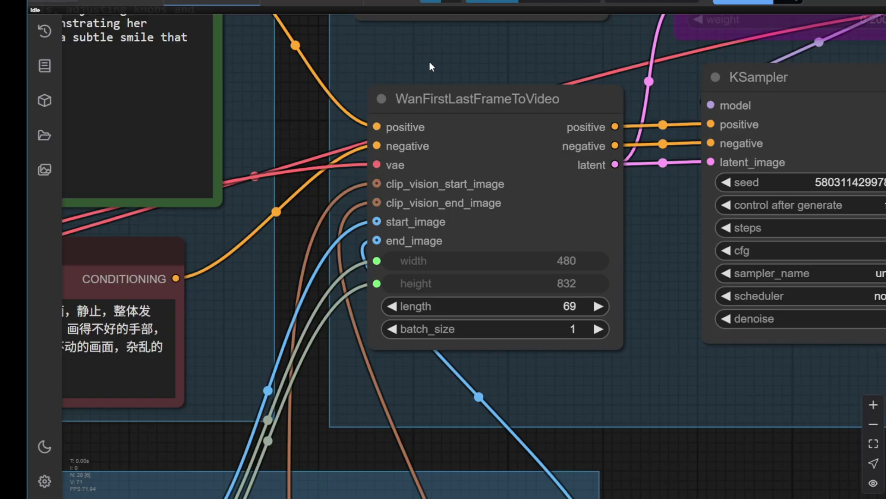
{"action": "scroll", "coordinate": [430, 62], "scroll_direction": "down", "scroll_amount": 3}
{"action": "left_click_drag", "start_coordinate": [429, 62], "coordinate": [721, 149]}
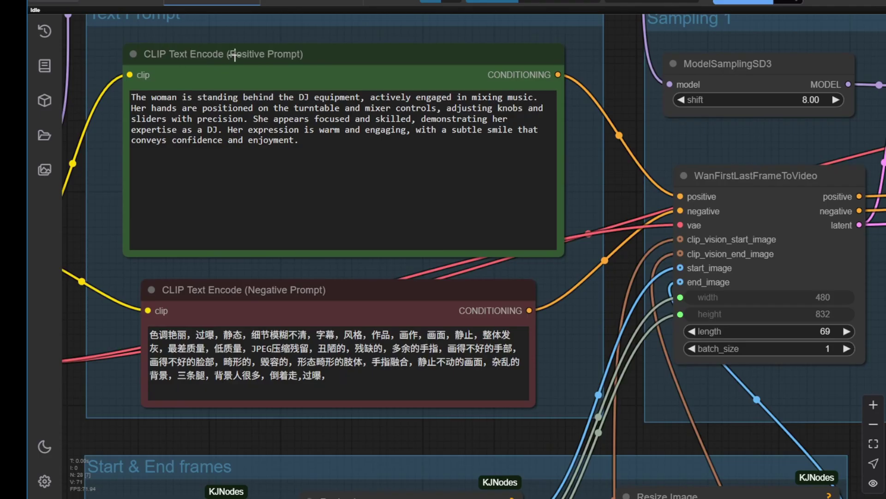
{"action": "left_click", "coordinate": [250, 82]}
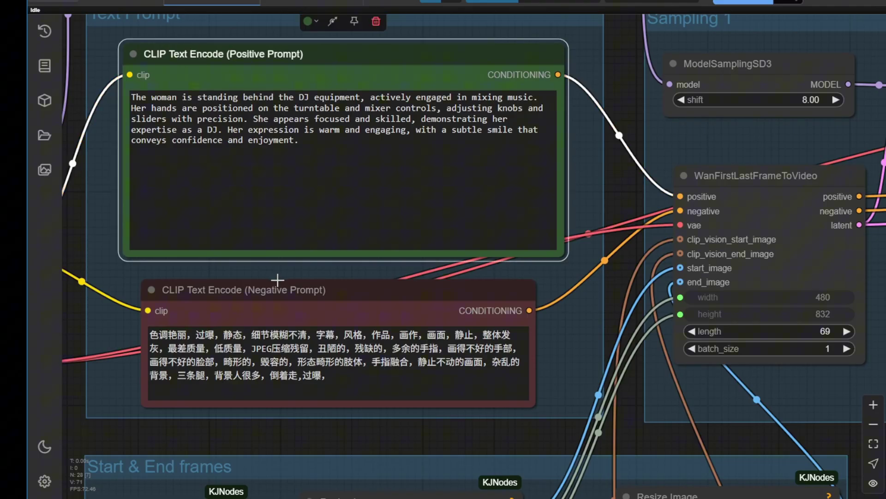
{"action": "left_click", "coordinate": [291, 290]}
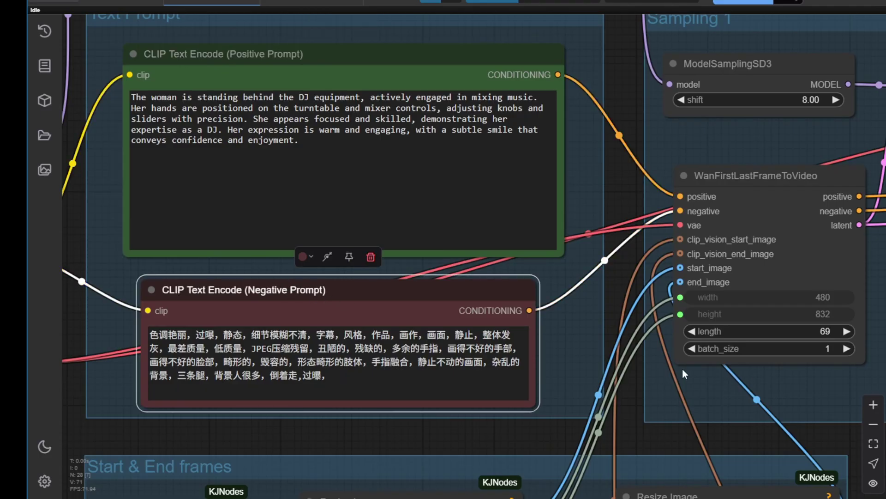
{"action": "left_click_drag", "start_coordinate": [619, 325], "coordinate": [112, 328]}
{"action": "left_click_drag", "start_coordinate": [412, 178], "coordinate": [318, 194]}
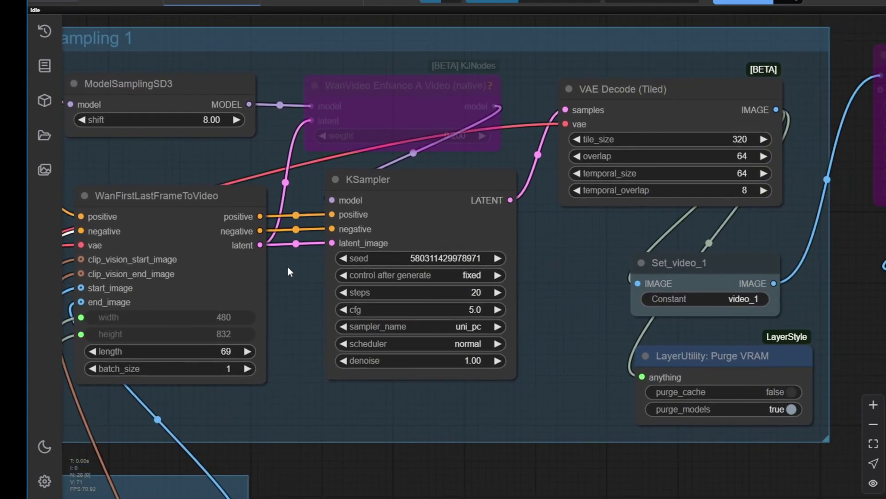
{"action": "left_click", "coordinate": [427, 182]}
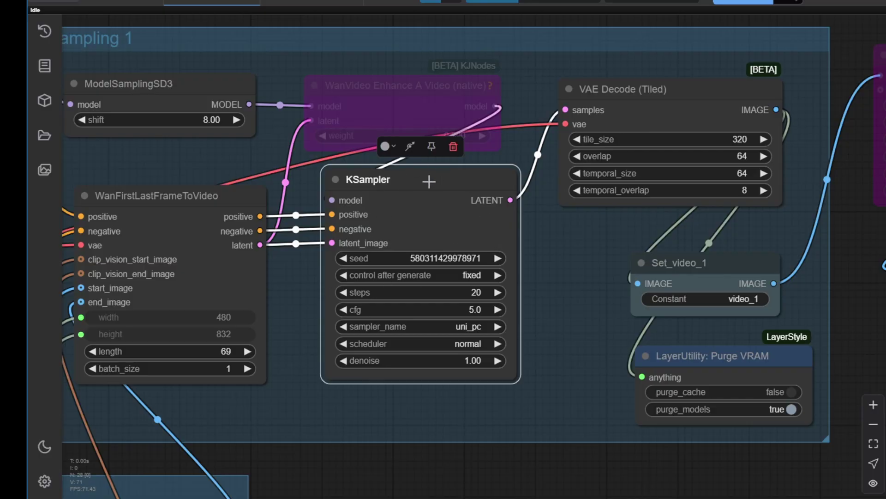
{"action": "scroll", "coordinate": [485, 295], "scroll_direction": "down", "scroll_amount": 3}
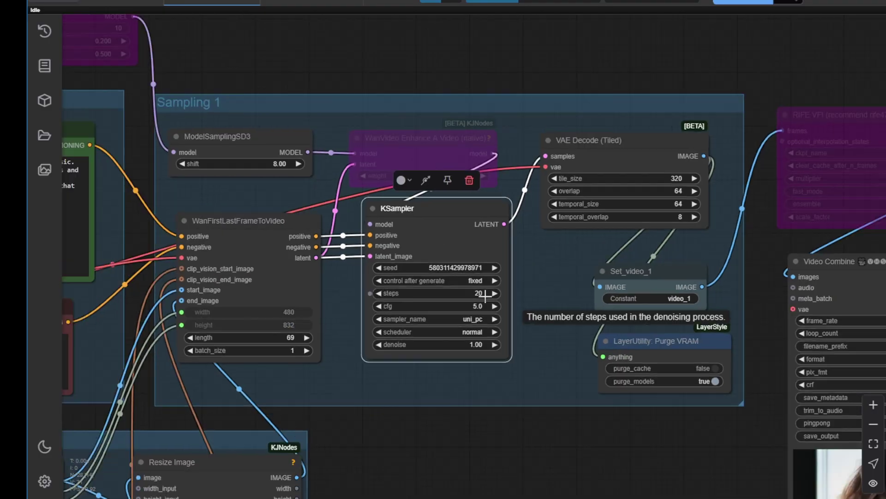
{"action": "scroll", "coordinate": [485, 296], "scroll_direction": "up", "scroll_amount": 4}
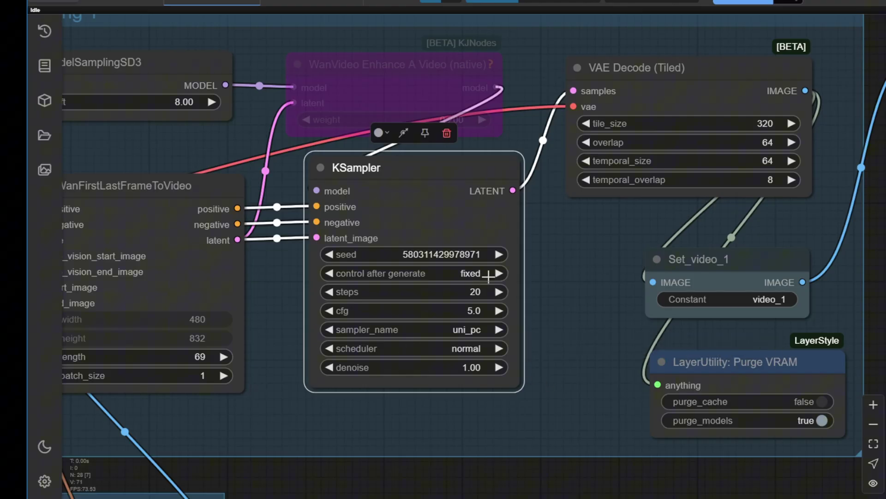
{"action": "scroll", "coordinate": [443, 281], "scroll_direction": "up", "scroll_amount": 2}
{"action": "left_click_drag", "start_coordinate": [332, 35], "coordinate": [529, 172]}
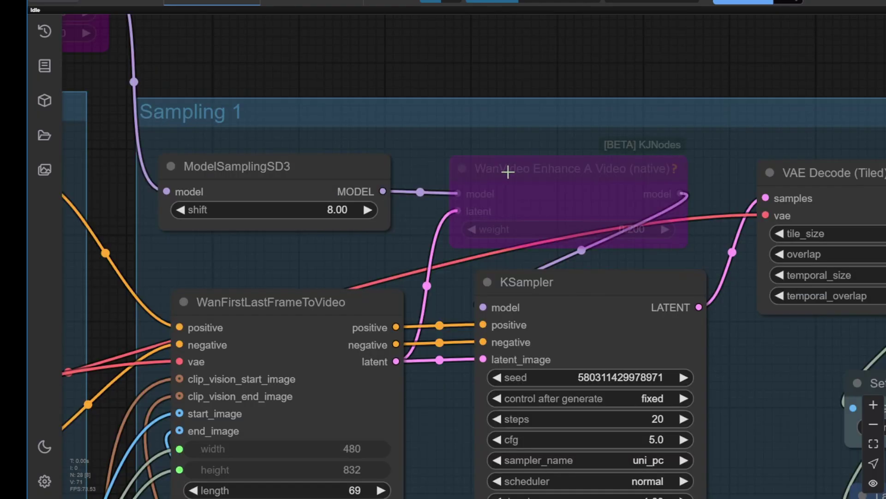
{"action": "left_click", "coordinate": [600, 174]}
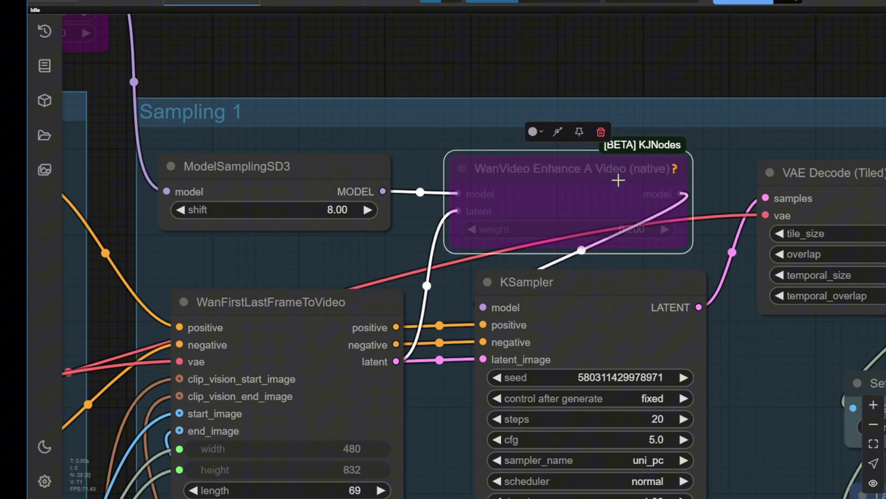
{"action": "scroll", "coordinate": [698, 159], "scroll_direction": "up", "scroll_amount": 3}
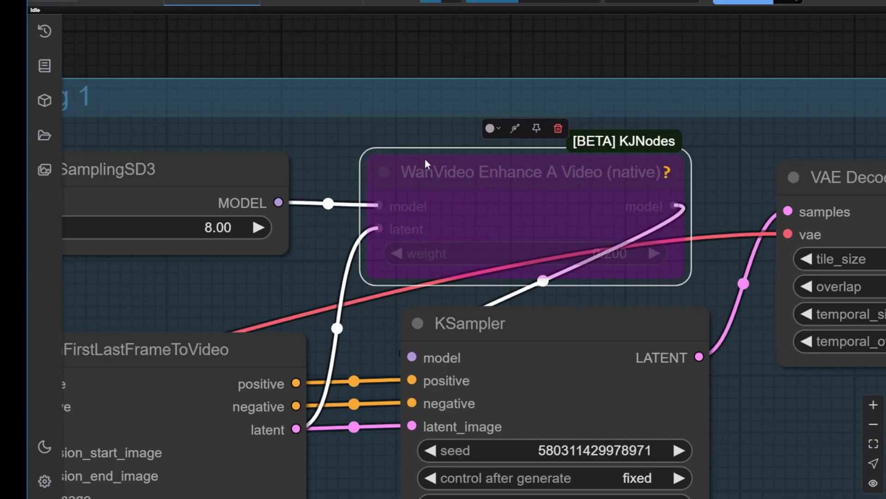
{"action": "mouse_move", "coordinate": [481, 171]}
{"action": "scroll", "coordinate": [356, 59], "scroll_direction": "down", "scroll_amount": 5}
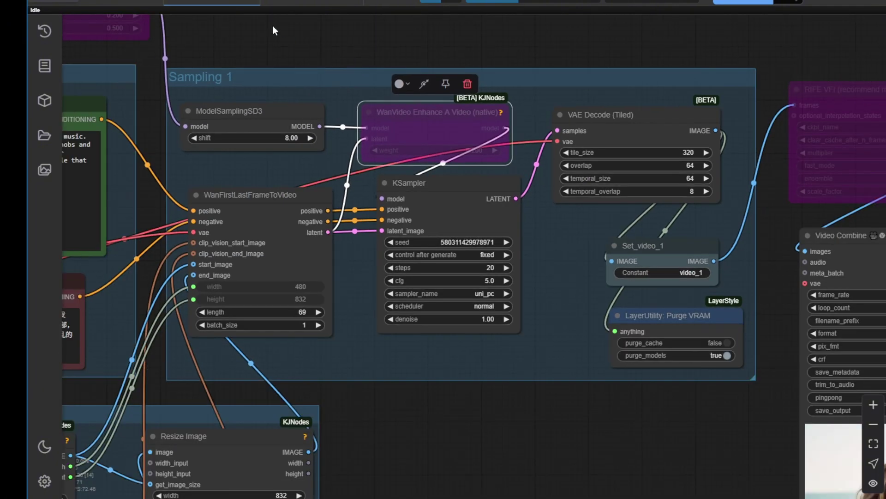
{"action": "left_click_drag", "start_coordinate": [274, 27], "coordinate": [700, 109]}
{"action": "scroll", "coordinate": [700, 109], "scroll_direction": "down", "scroll_amount": 1}
{"action": "scroll", "coordinate": [337, 306], "scroll_direction": "up", "scroll_amount": 4}
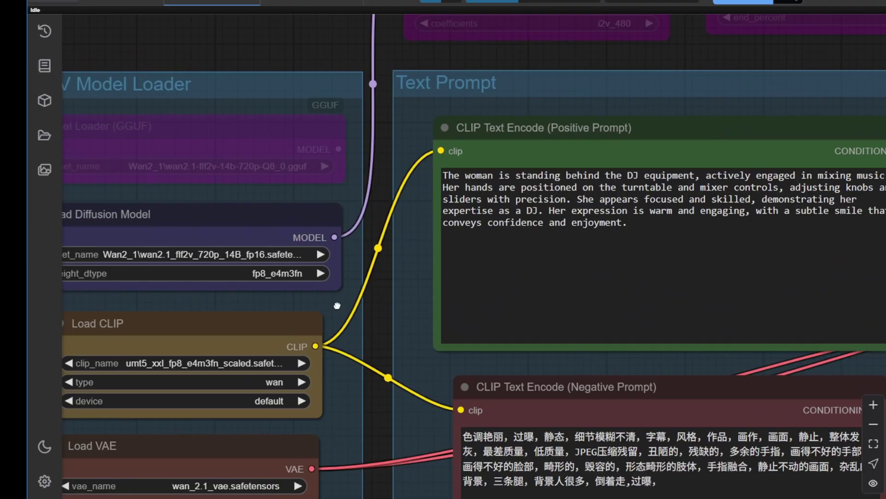
{"action": "left_click_drag", "start_coordinate": [337, 305], "coordinate": [359, 303]}
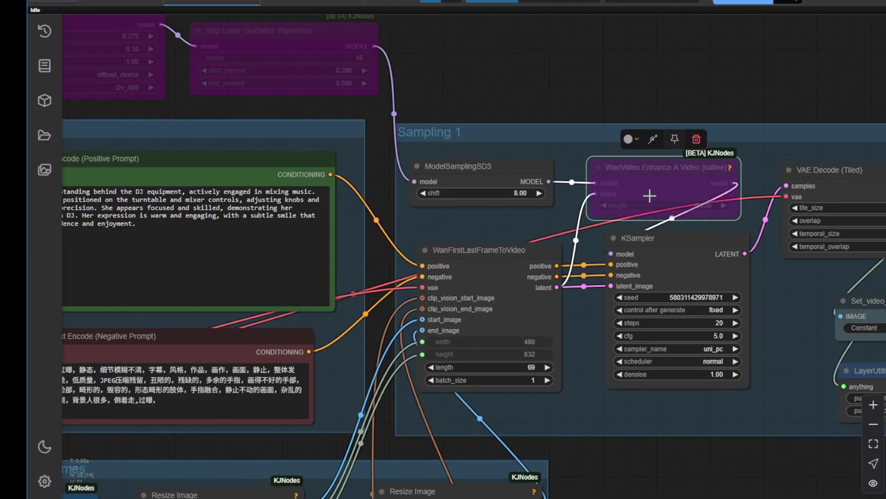
{"action": "scroll", "coordinate": [600, 185], "scroll_direction": "up", "scroll_amount": 8}
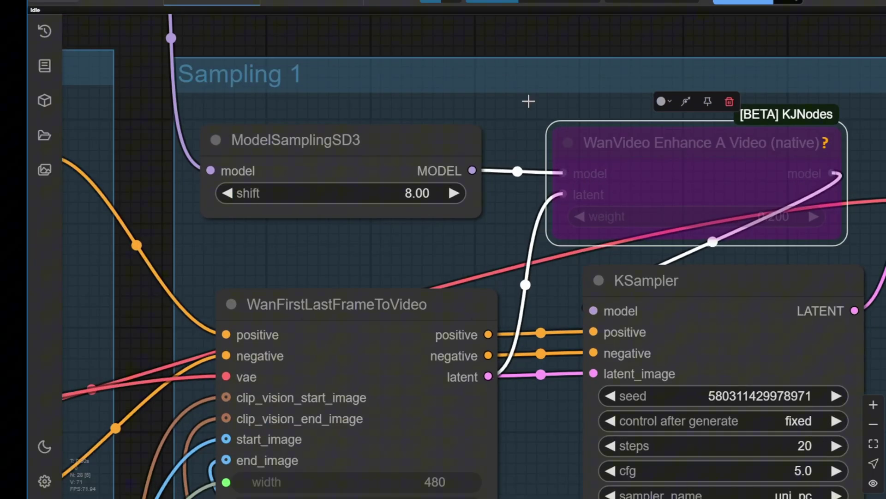
{"action": "scroll", "coordinate": [508, 76], "scroll_direction": "down", "scroll_amount": 8}
{"action": "left_click_drag", "start_coordinate": [499, 82], "coordinate": [577, 203]}
- Nudge the Skip Layer Guidance and WanVideo Tea Cache nodes slightly left
{"action": "scroll", "coordinate": [674, 187], "scroll_direction": "up", "scroll_amount": 2}
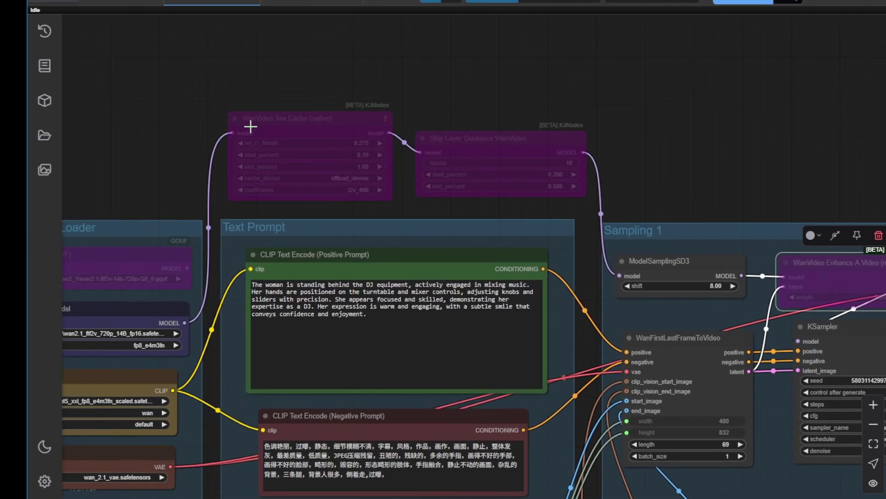
{"action": "scroll", "coordinate": [250, 126], "scroll_direction": "up", "scroll_amount": 3}
{"action": "mouse_move", "coordinate": [339, 123]}
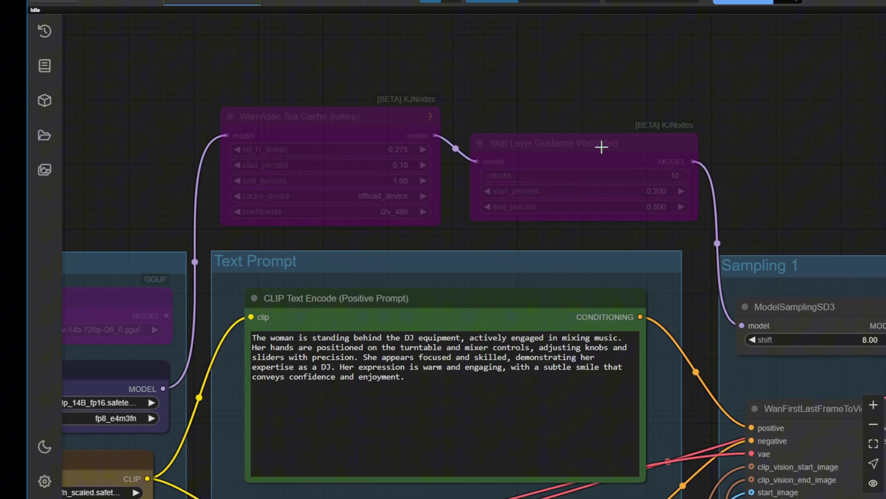
{"action": "left_click_drag", "start_coordinate": [601, 146], "coordinate": [581, 149]}
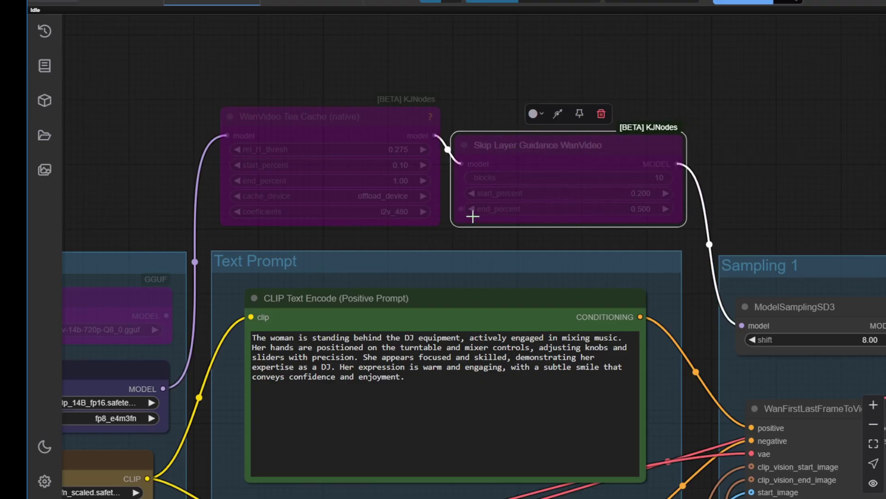
{"action": "left_click_drag", "start_coordinate": [390, 119], "coordinate": [384, 119]}
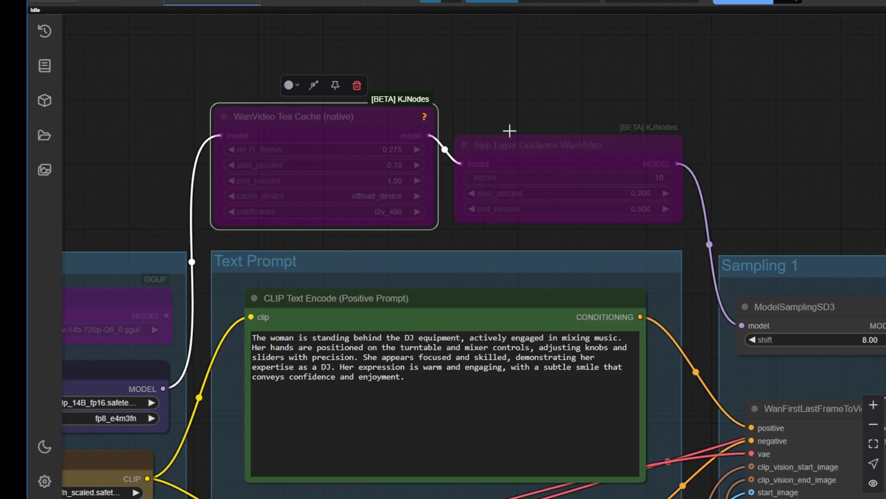
- Select the Tea Cache node to read its description, then select the Unet Loader (GGUF) node
{"action": "left_click_drag", "start_coordinate": [120, 178], "coordinate": [235, 41]}
{"action": "scroll", "coordinate": [300, 109], "scroll_direction": "down", "scroll_amount": 2}
{"action": "left_click_drag", "start_coordinate": [549, 114], "coordinate": [524, 157]}
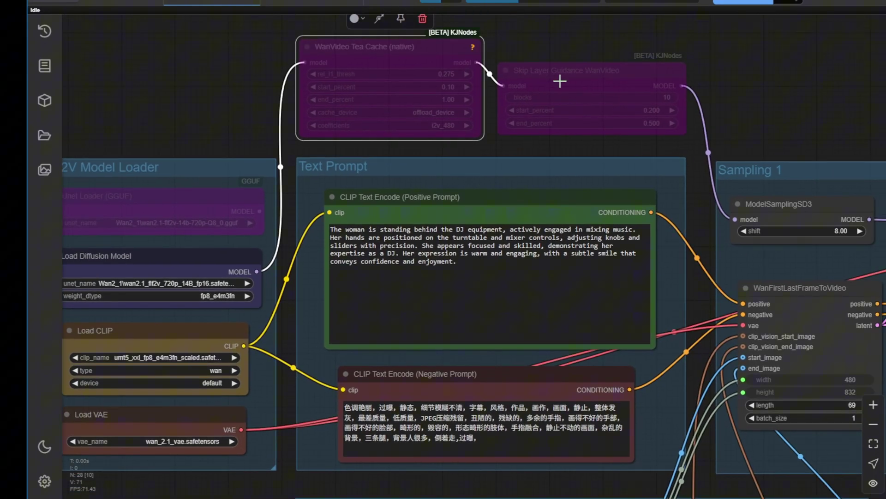
{"action": "left_click", "coordinate": [502, 71]}
{"action": "left_click", "coordinate": [334, 51]}
{"action": "mouse_move", "coordinate": [394, 53]}
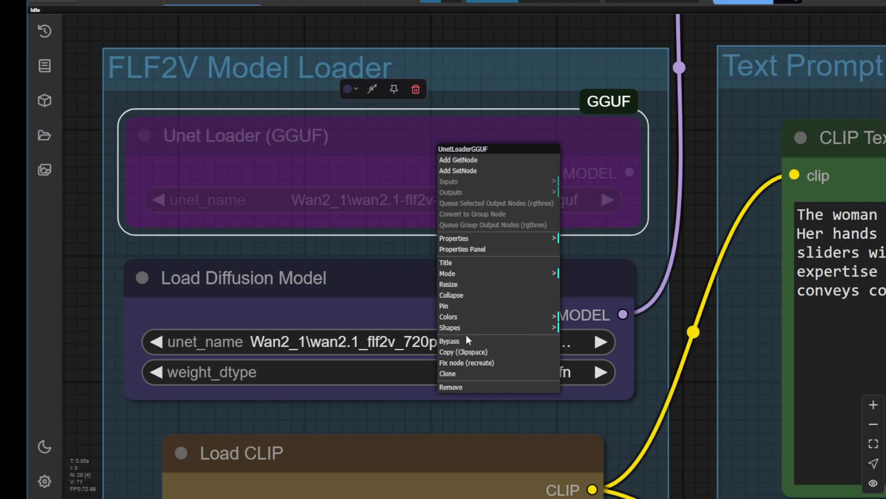
{"action": "left_click", "coordinate": [466, 337]}
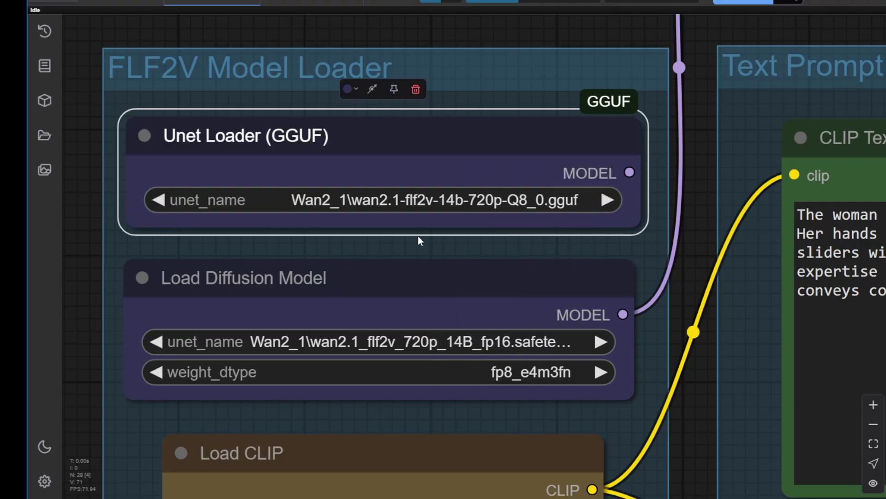
- Bypass the Unet Loader (GGUF) node, leaving its output unconnected
{"action": "scroll", "coordinate": [457, 144], "scroll_direction": "down", "scroll_amount": 5}
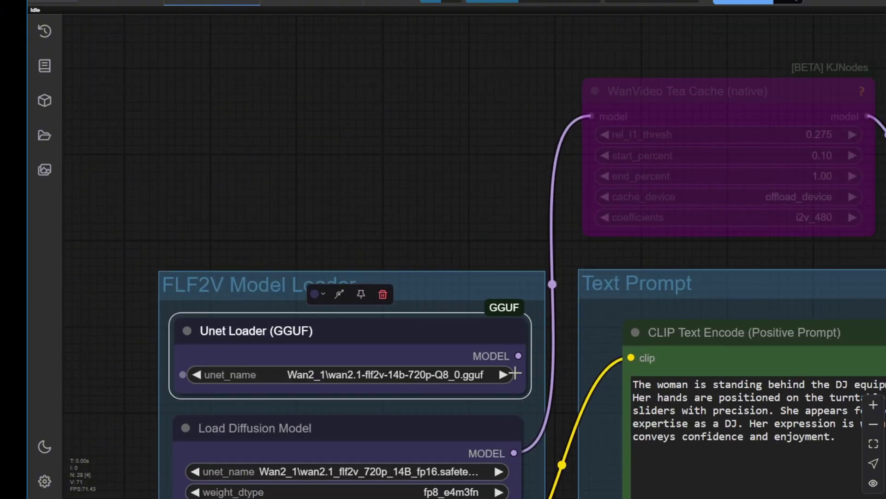
{"action": "left_click_drag", "start_coordinate": [518, 355], "coordinate": [590, 116]}
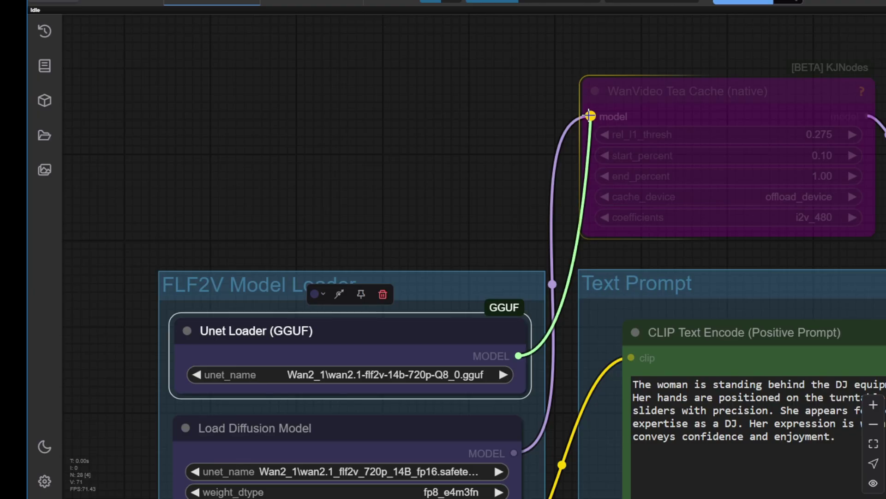
{"action": "left_click_drag", "start_coordinate": [589, 116], "coordinate": [518, 355]}
{"action": "scroll", "coordinate": [518, 355], "scroll_direction": "down", "scroll_amount": 5}
{"action": "right_click", "coordinate": [448, 112]}
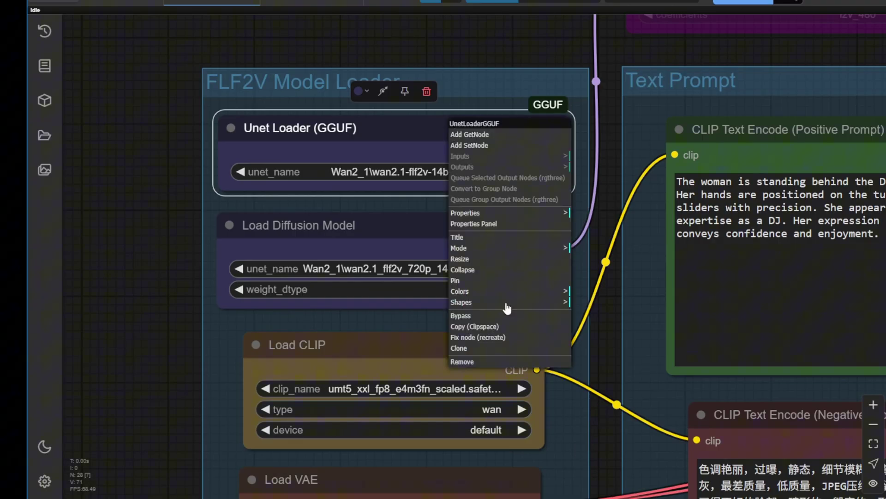
{"action": "left_click", "coordinate": [497, 312]}
- Widen the Load Diffusion Model node to show its full file name
{"action": "scroll", "coordinate": [245, 222], "scroll_direction": "down", "scroll_amount": 2}
{"action": "scroll", "coordinate": [313, 249], "scroll_direction": "up", "scroll_amount": 5}
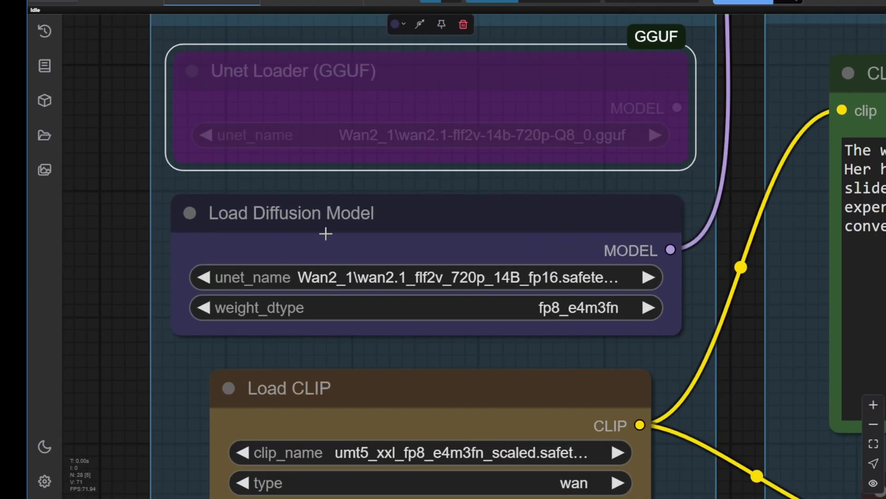
{"action": "left_click", "coordinate": [326, 233]}
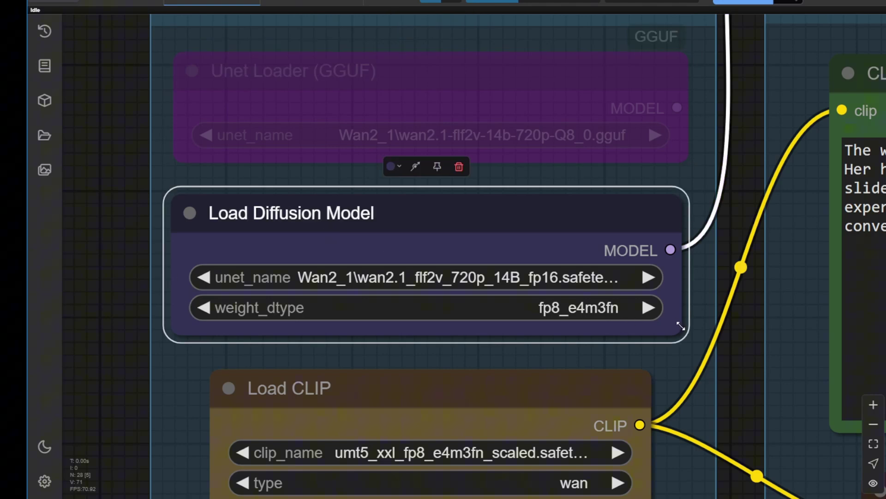
{"action": "left_click_drag", "start_coordinate": [681, 326], "coordinate": [710, 325]}
{"action": "left_click_drag", "start_coordinate": [568, 209], "coordinate": [564, 209]}
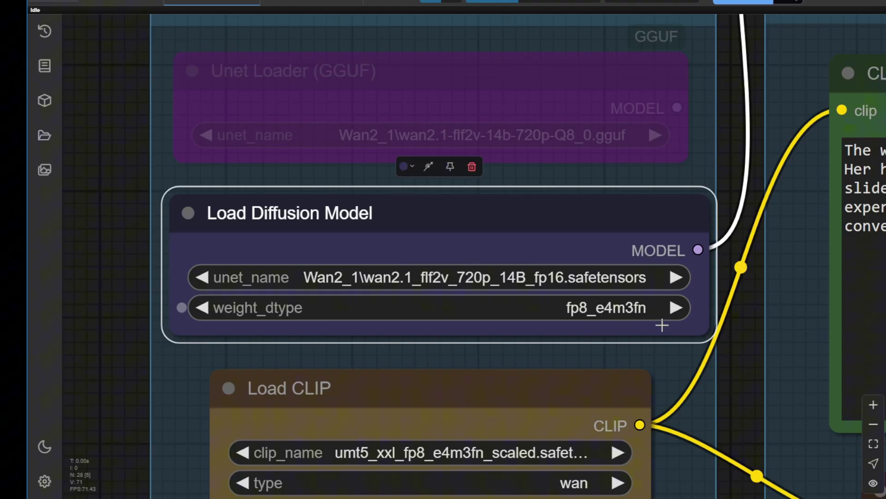
- Zoom out to an overview of the whole FLF2V workflow
{"action": "scroll", "coordinate": [736, 346], "scroll_direction": "down", "scroll_amount": 6}
{"action": "left_click_drag", "start_coordinate": [736, 346], "coordinate": [591, 148]}
{"action": "scroll", "coordinate": [494, 328], "scroll_direction": "down", "scroll_amount": 6}
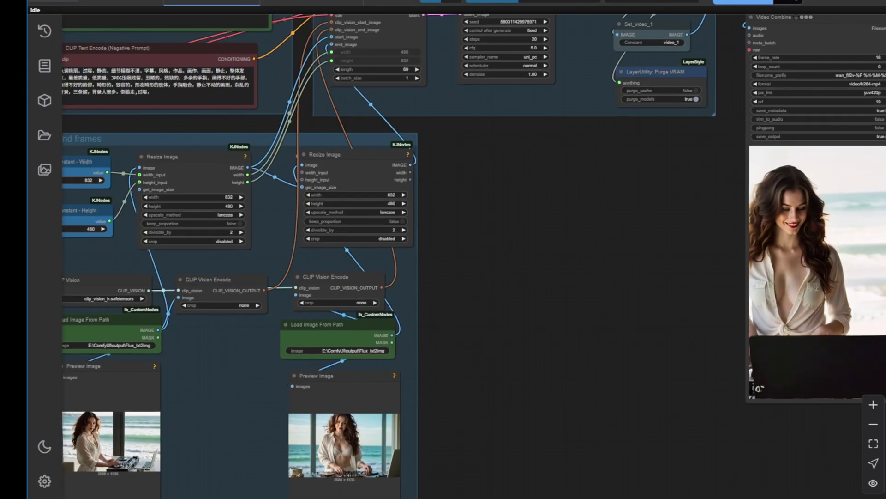
{"action": "scroll", "coordinate": [565, 242], "scroll_direction": "down", "scroll_amount": 5}
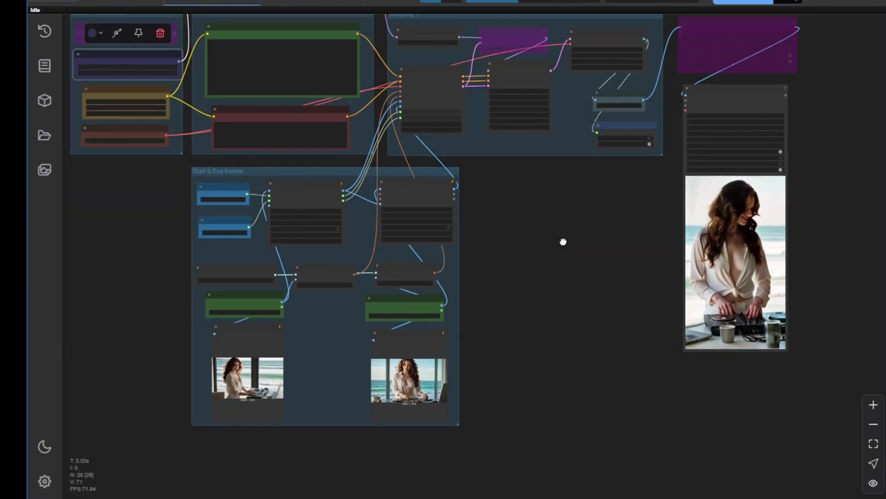
{"action": "left_click_drag", "start_coordinate": [538, 255], "coordinate": [417, 287]}
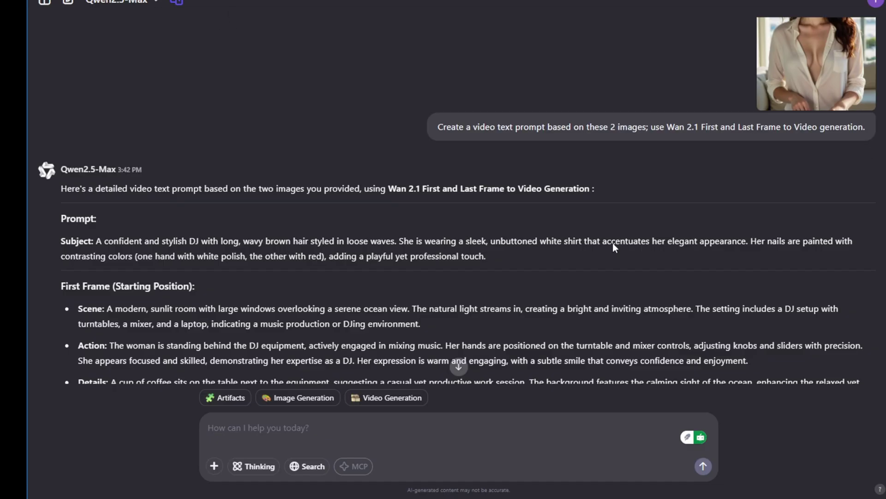
- View both uploaded DJ photos enlarged and scroll through Qwen's generated video prompt
{"action": "scroll", "coordinate": [464, 319], "scroll_direction": "up", "scroll_amount": 5}
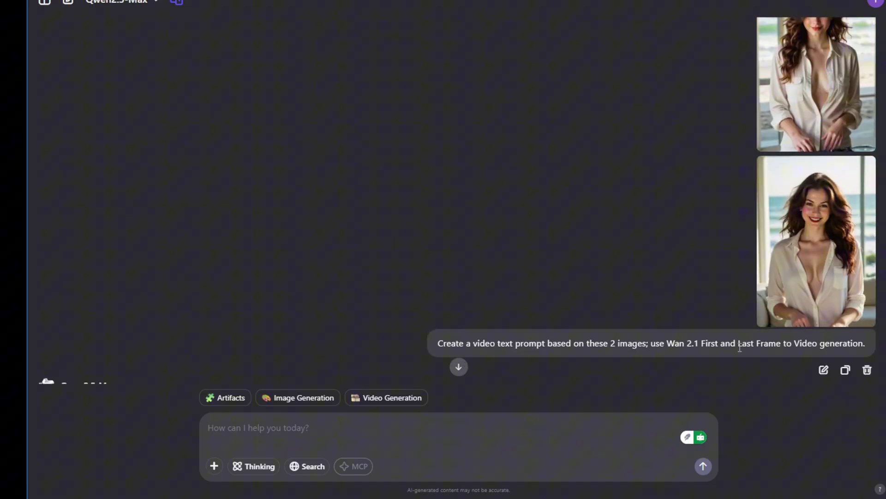
{"action": "left_click", "coordinate": [829, 323]}
{"action": "left_click", "coordinate": [801, 294]}
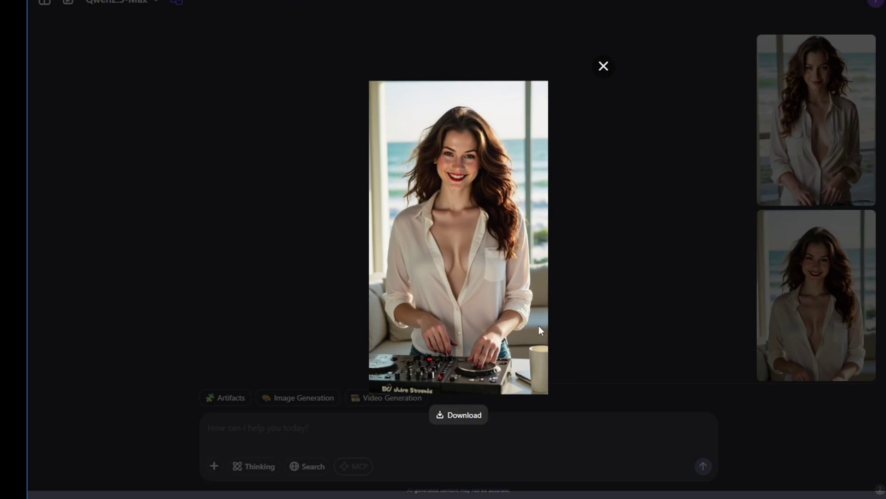
{"action": "left_click", "coordinate": [628, 343]}
{"action": "scroll", "coordinate": [639, 124], "scroll_direction": "down", "scroll_amount": 10}
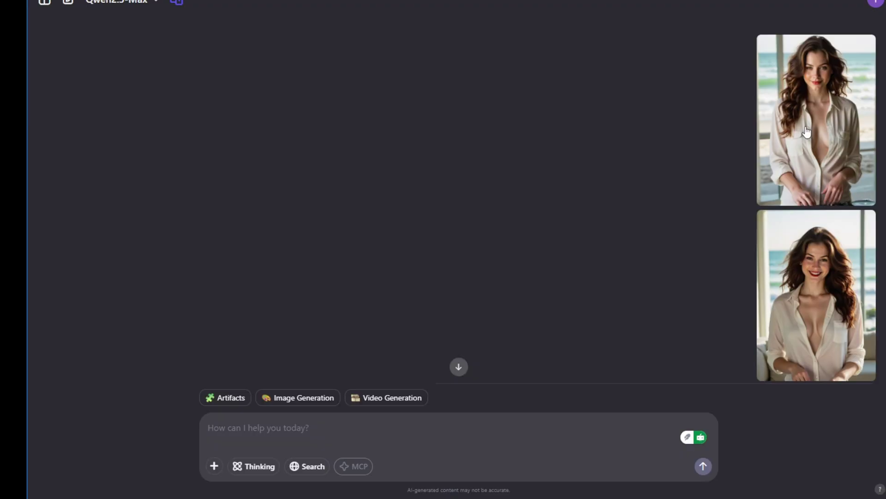
{"action": "left_click", "coordinate": [806, 132]}
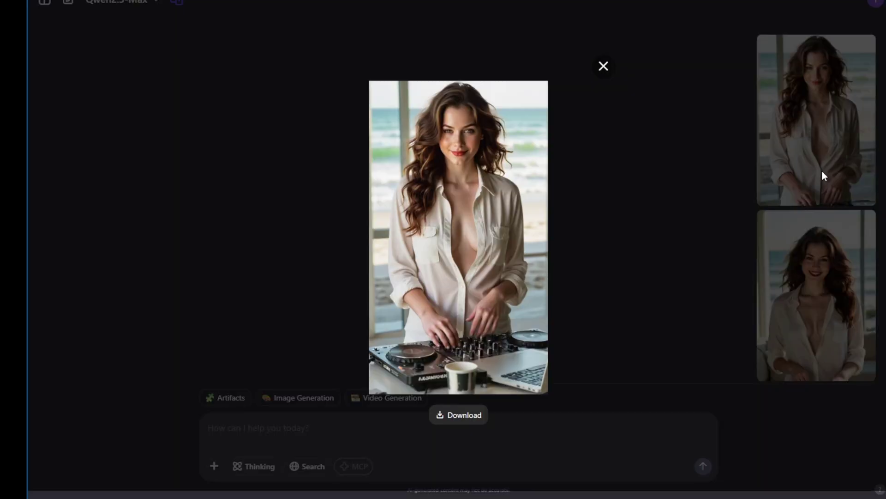
{"action": "left_click", "coordinate": [821, 266]}
{"action": "left_click", "coordinate": [822, 267]}
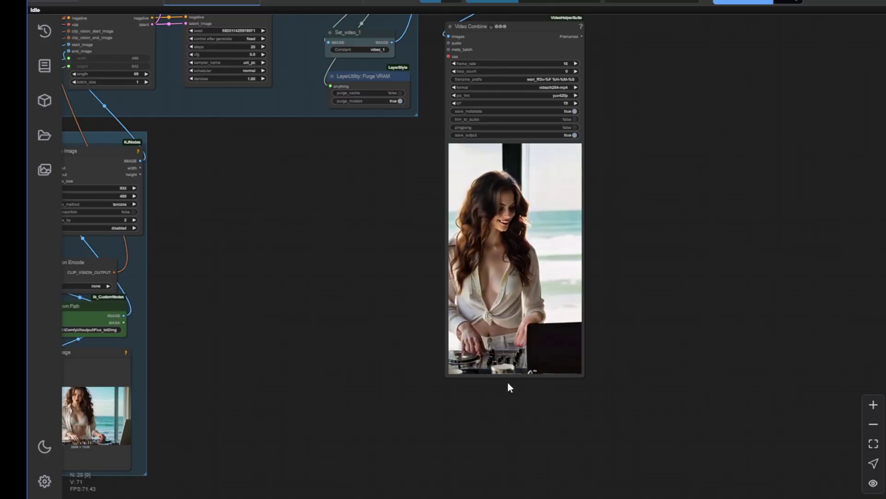
- Widen the left Preview Image node, then move and enlarge the right one beside it
{"action": "scroll", "coordinate": [508, 382], "scroll_direction": "up", "scroll_amount": 2}
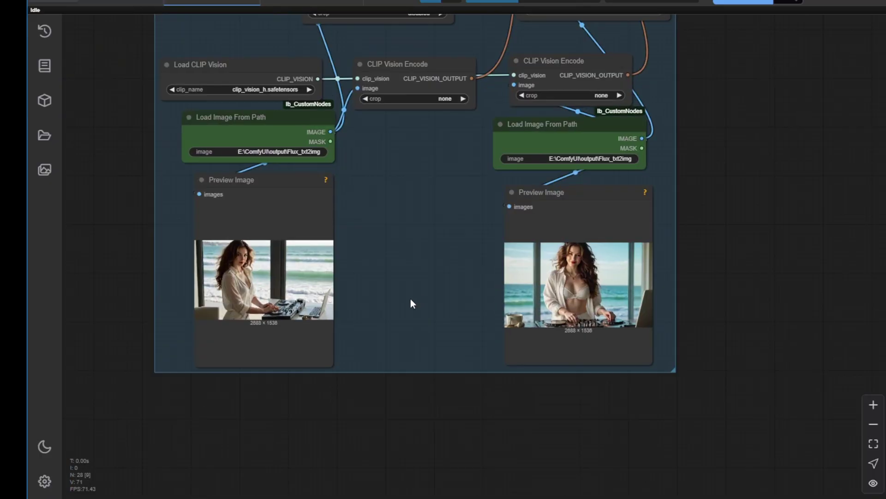
{"action": "scroll", "coordinate": [411, 299], "scroll_direction": "up", "scroll_amount": 3}
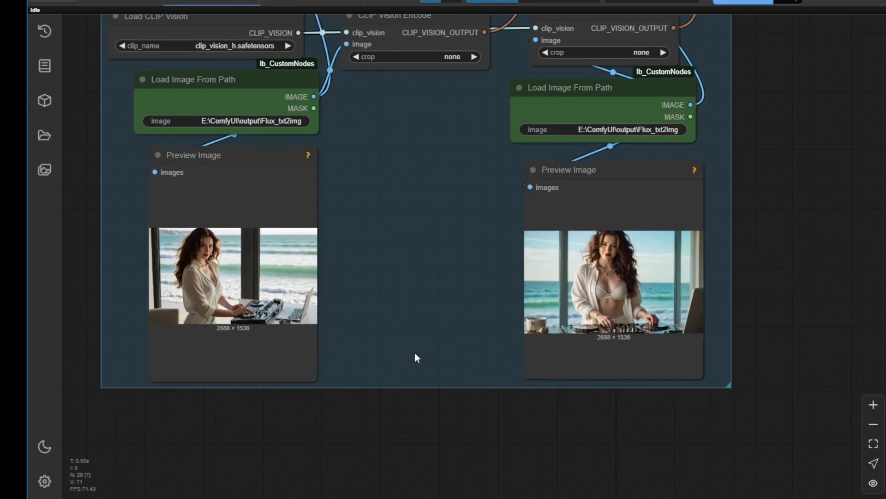
{"action": "scroll", "coordinate": [396, 341], "scroll_direction": "up", "scroll_amount": 3}
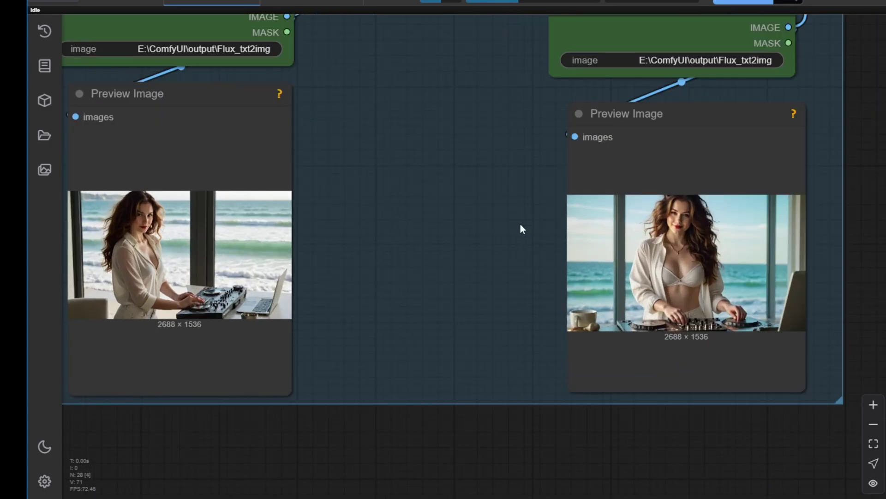
{"action": "left_click_drag", "start_coordinate": [284, 391], "coordinate": [397, 389]}
{"action": "left_click_drag", "start_coordinate": [661, 119], "coordinate": [567, 105]}
{"action": "left_click_drag", "start_coordinate": [711, 373], "coordinate": [829, 383]}
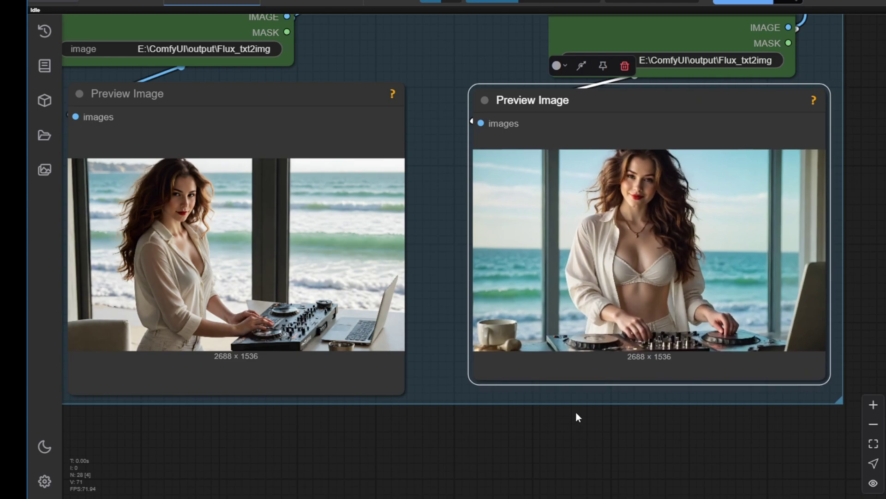
{"action": "scroll", "coordinate": [581, 466], "scroll_direction": "down", "scroll_amount": 2}
{"action": "left_click_drag", "start_coordinate": [170, 154], "coordinate": [195, 245]}
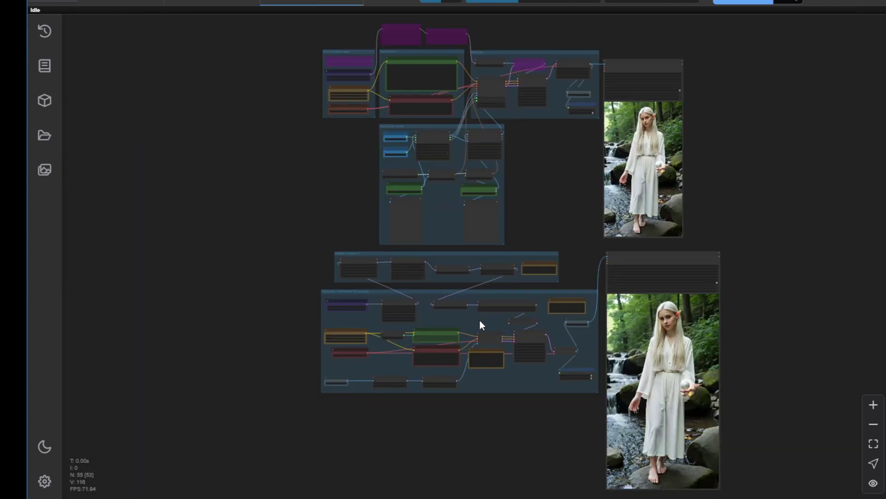
{"action": "scroll", "coordinate": [484, 415], "scroll_direction": "up", "scroll_amount": 4}
{"action": "scroll", "coordinate": [484, 407], "scroll_direction": "up", "scroll_amount": 2}
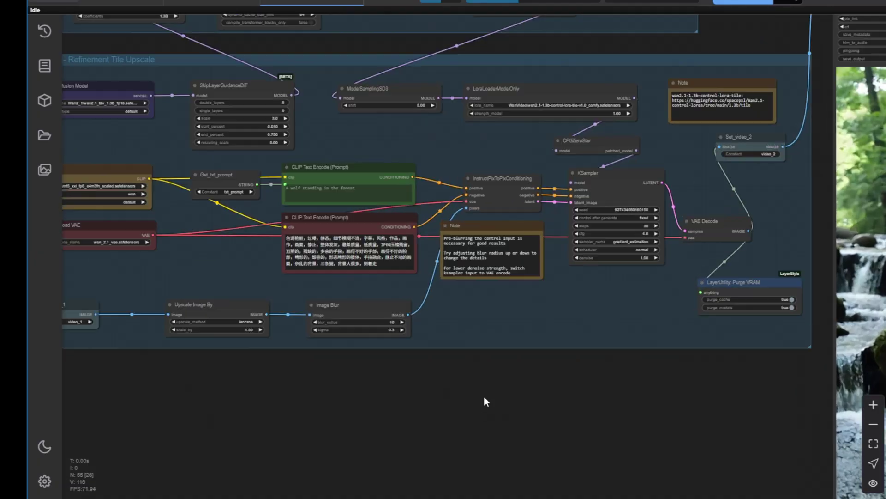
{"action": "left_click_drag", "start_coordinate": [484, 401], "coordinate": [530, 405]}
{"action": "scroll", "coordinate": [190, 95], "scroll_direction": "up", "scroll_amount": 4}
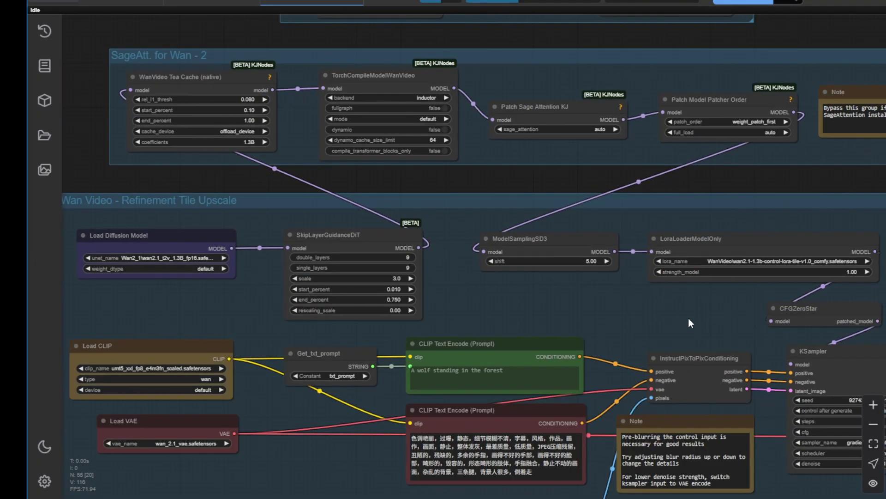
{"action": "left_click_drag", "start_coordinate": [689, 310], "coordinate": [370, 291]}
{"action": "scroll", "coordinate": [386, 280], "scroll_direction": "up", "scroll_amount": 5}
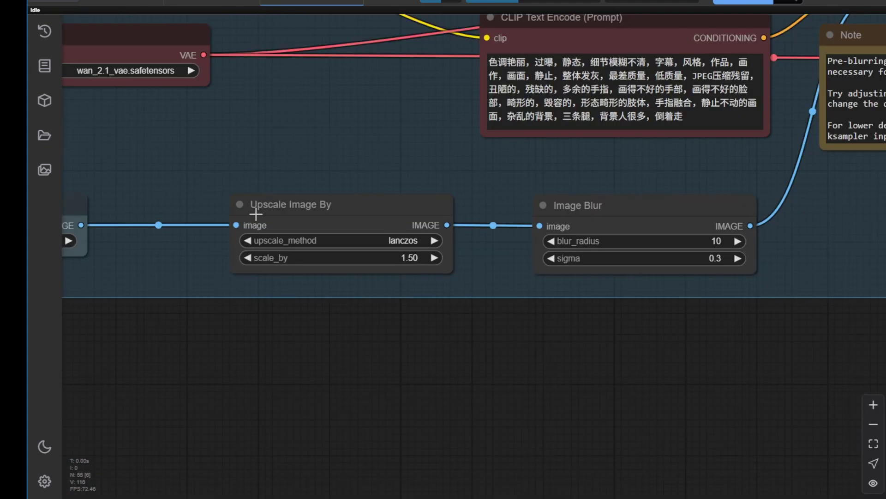
{"action": "scroll", "coordinate": [265, 214], "scroll_direction": "up", "scroll_amount": 4}
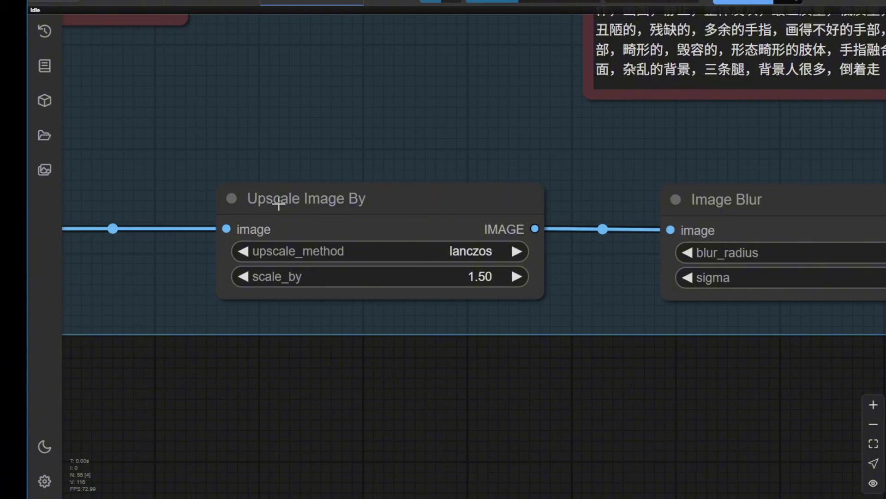
{"action": "left_click", "coordinate": [279, 203]}
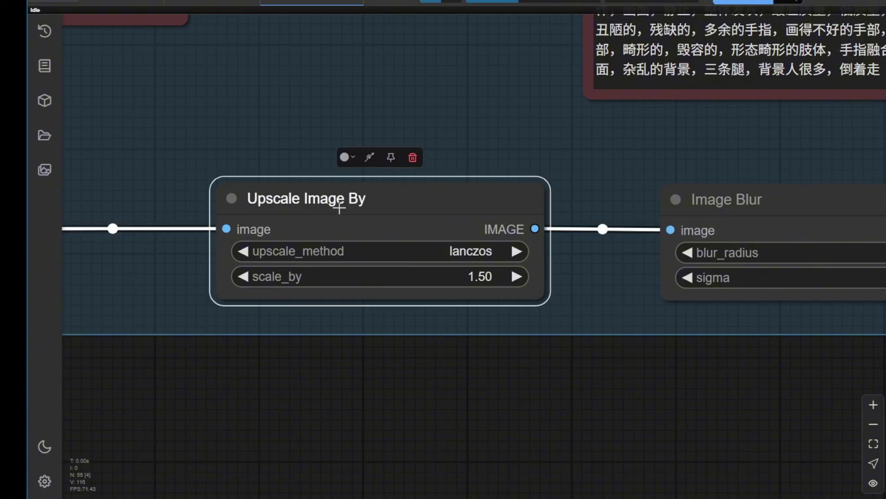
{"action": "left_click", "coordinate": [470, 278]}
{"action": "type", "text": "1.2"}
{"action": "key", "text": "Escape"}
{"action": "scroll", "coordinate": [625, 370], "scroll_direction": "down", "scroll_amount": 3}
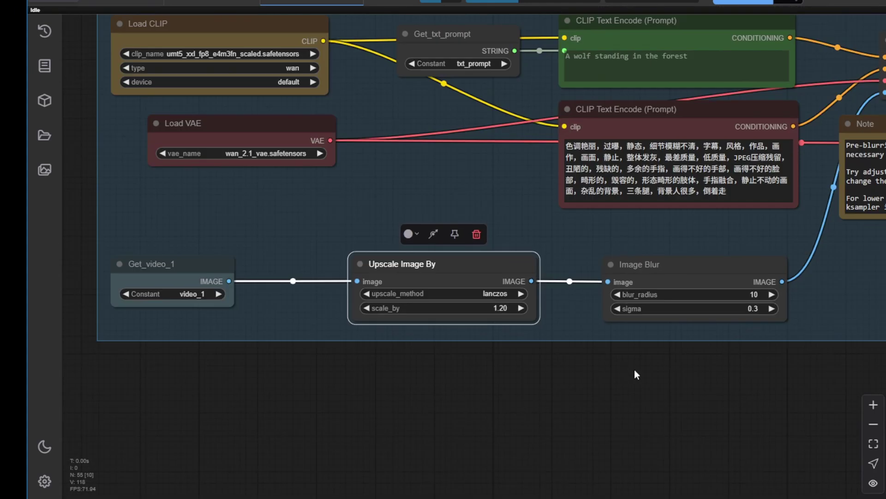
{"action": "left_click_drag", "start_coordinate": [635, 369], "coordinate": [423, 366]}
{"action": "scroll", "coordinate": [462, 360], "scroll_direction": "up", "scroll_amount": 2}
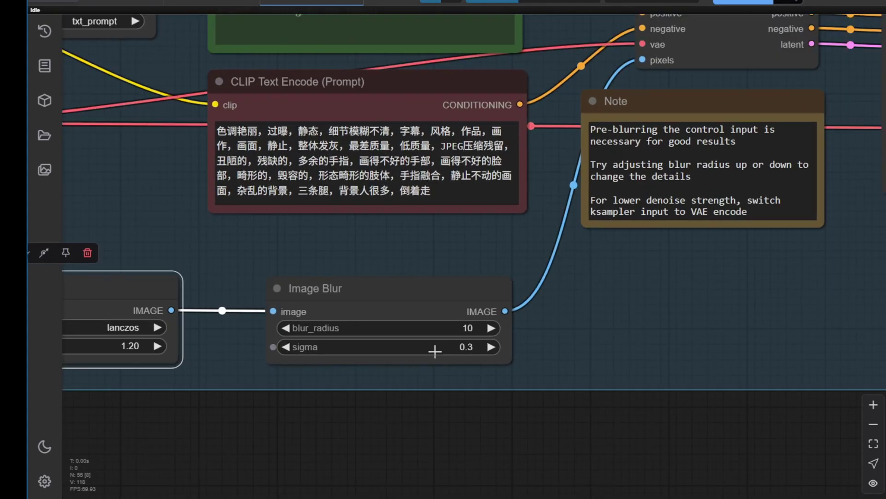
{"action": "scroll", "coordinate": [515, 329], "scroll_direction": "down", "scroll_amount": 4}
{"action": "left_click_drag", "start_coordinate": [646, 208], "coordinate": [277, 402]}
{"action": "left_click_drag", "start_coordinate": [338, 237], "coordinate": [360, 236]}
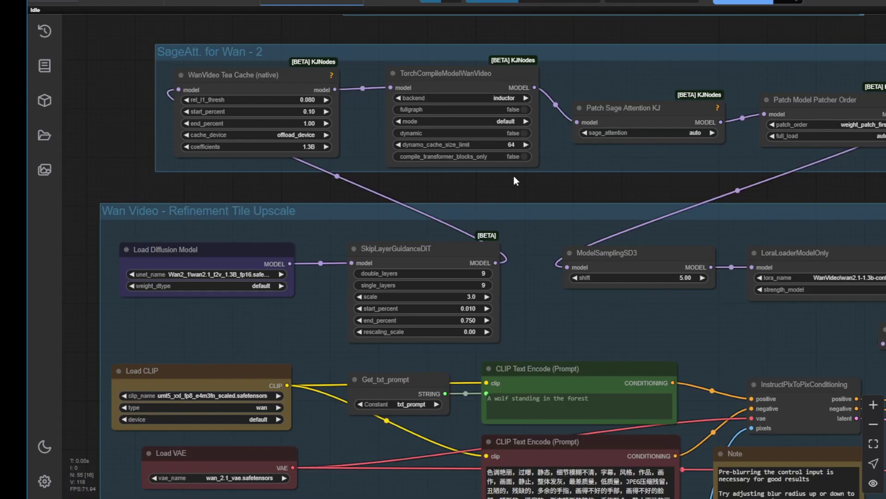
- Bypass the four SageAtt for Wan - 2 nodes with Ctrl+B
{"action": "left_click_drag", "start_coordinate": [588, 187], "coordinate": [305, 146]}
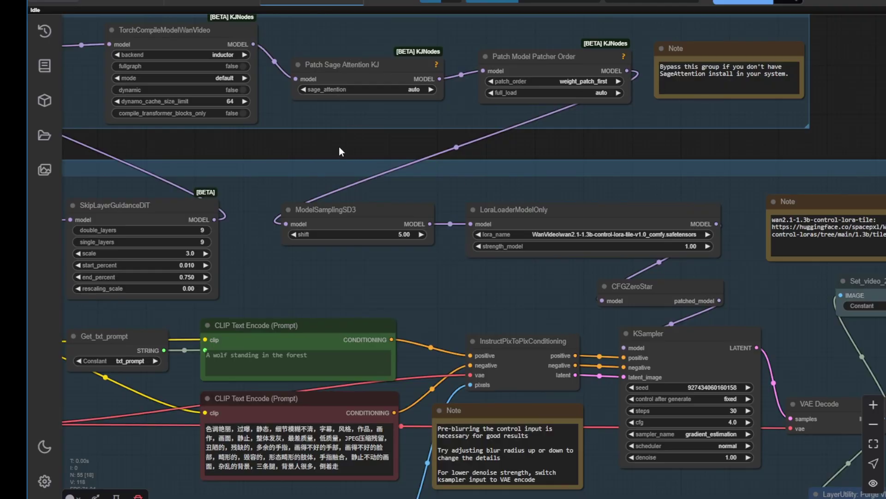
{"action": "left_click_drag", "start_coordinate": [339, 148], "coordinate": [559, 216]}
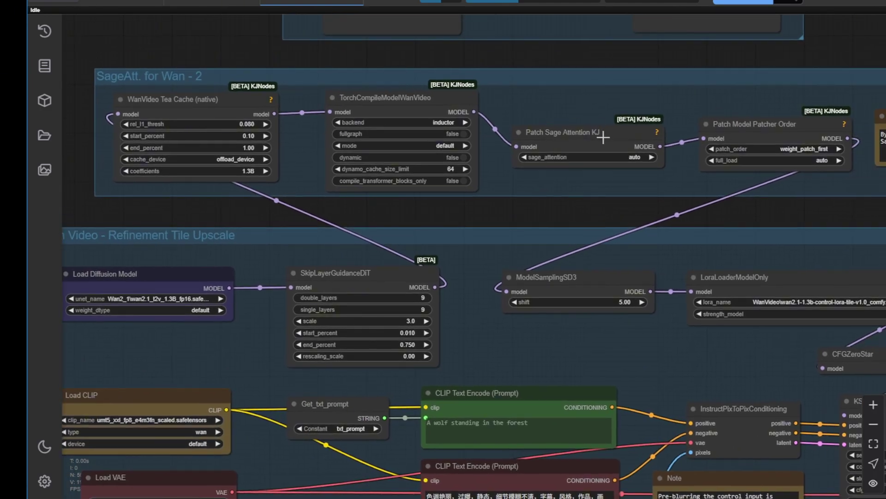
{"action": "key", "text": "ctrl+b"}
{"action": "scroll", "coordinate": [602, 134], "scroll_direction": "up", "scroll_amount": 2}
{"action": "left_click_drag", "start_coordinate": [614, 241], "coordinate": [717, 145]}
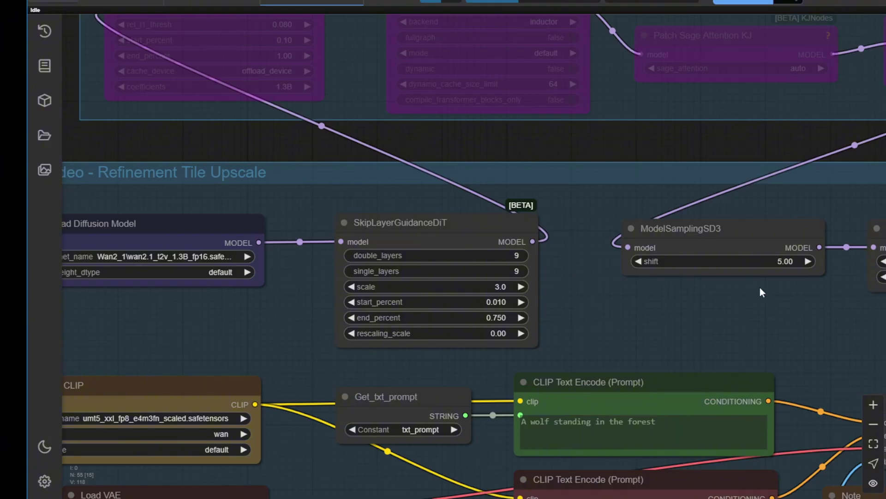
{"action": "left_click_drag", "start_coordinate": [762, 336], "coordinate": [553, 329]}
{"action": "scroll", "coordinate": [606, 289], "scroll_direction": "down", "scroll_amount": 3}
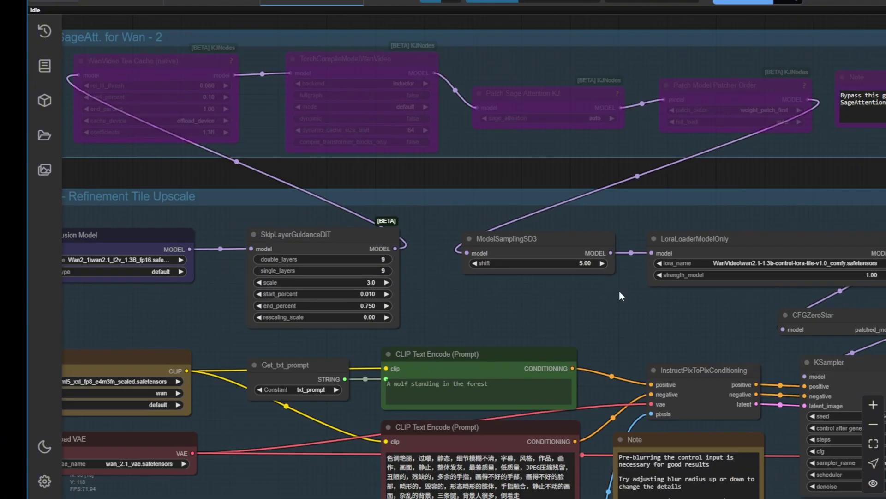
{"action": "left_click_drag", "start_coordinate": [589, 297], "coordinate": [345, 156]}
{"action": "scroll", "coordinate": [360, 348], "scroll_direction": "down", "scroll_amount": 8}
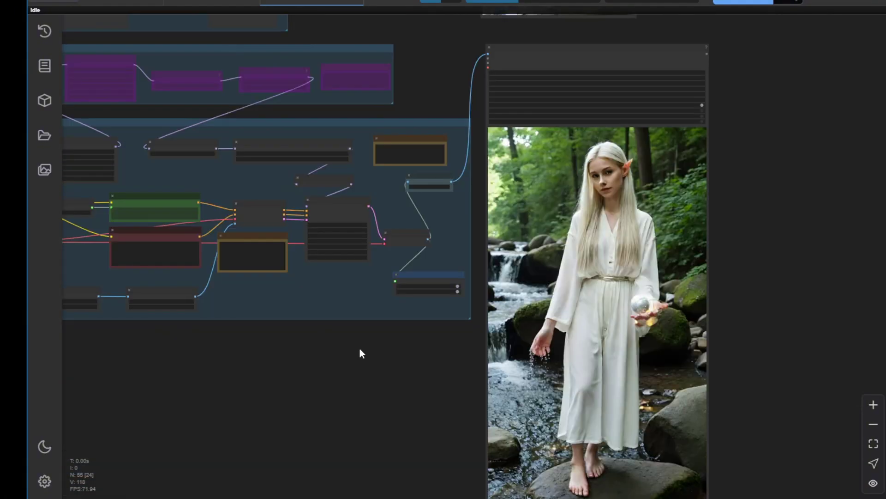
{"action": "scroll", "coordinate": [420, 372], "scroll_direction": "down", "scroll_amount": 2}
{"action": "scroll", "coordinate": [425, 372], "scroll_direction": "down", "scroll_amount": 1}
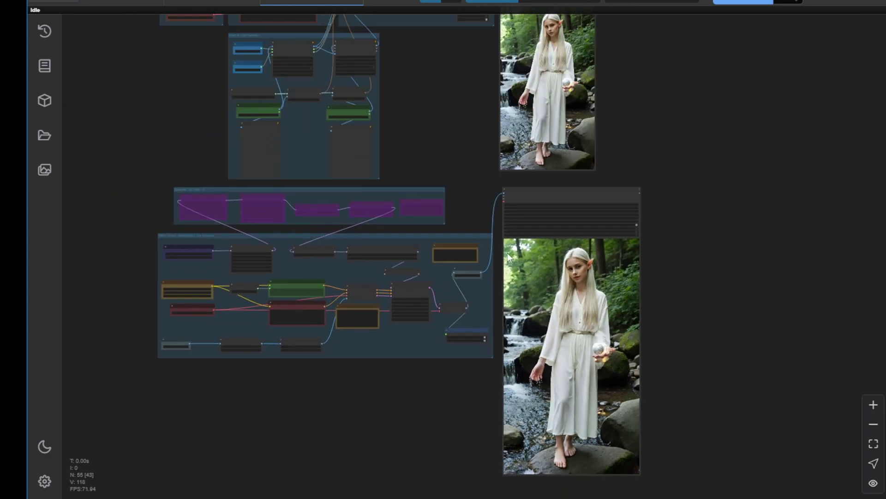
{"action": "left_click", "coordinate": [574, 191]}
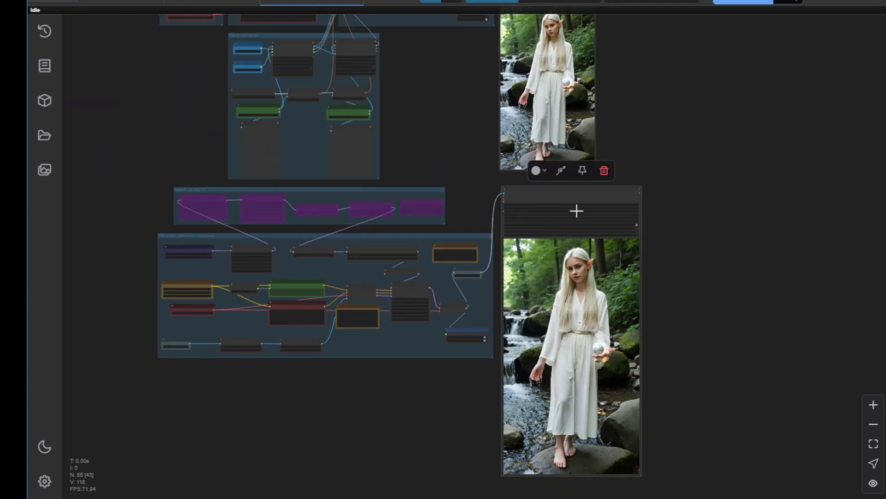
{"action": "right_click", "coordinate": [576, 205]}
{"action": "left_click_drag", "start_coordinate": [699, 240], "coordinate": [734, 170]}
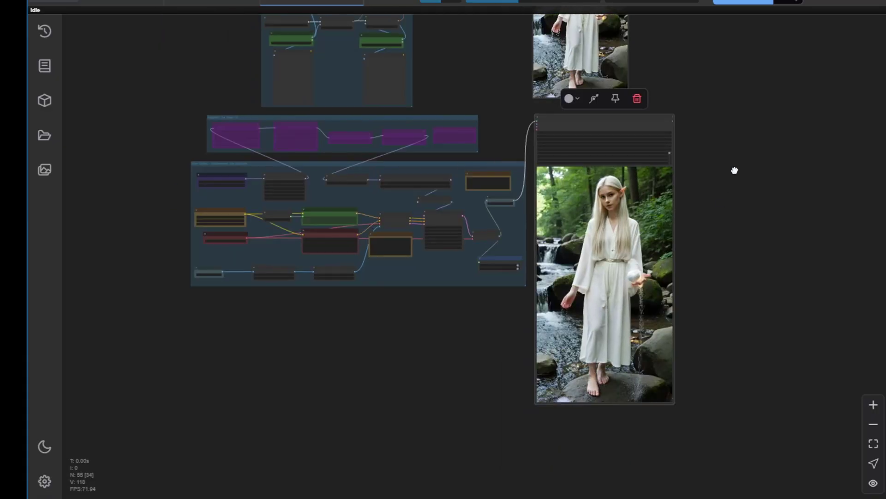
{"action": "scroll", "coordinate": [700, 195], "scroll_direction": "up", "scroll_amount": 2}
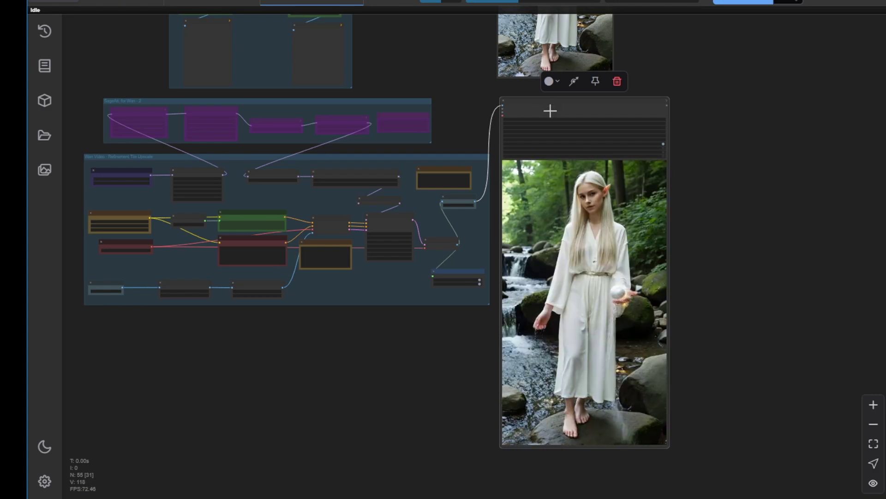
{"action": "right_click", "coordinate": [550, 111]}
{"action": "left_click", "coordinate": [558, 144]}
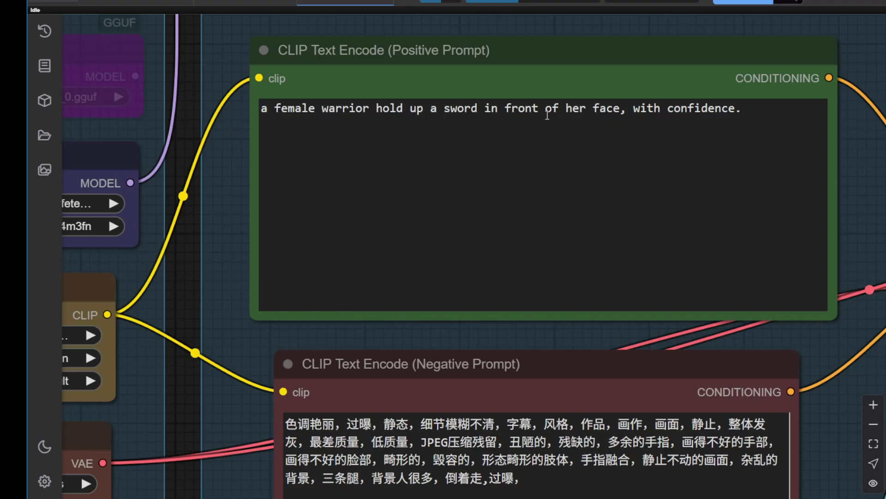
- Zoom out to the Start & End frames group's Load Image From Path and Preview Image nodes
{"action": "scroll", "coordinate": [622, 112], "scroll_direction": "down", "scroll_amount": 3}
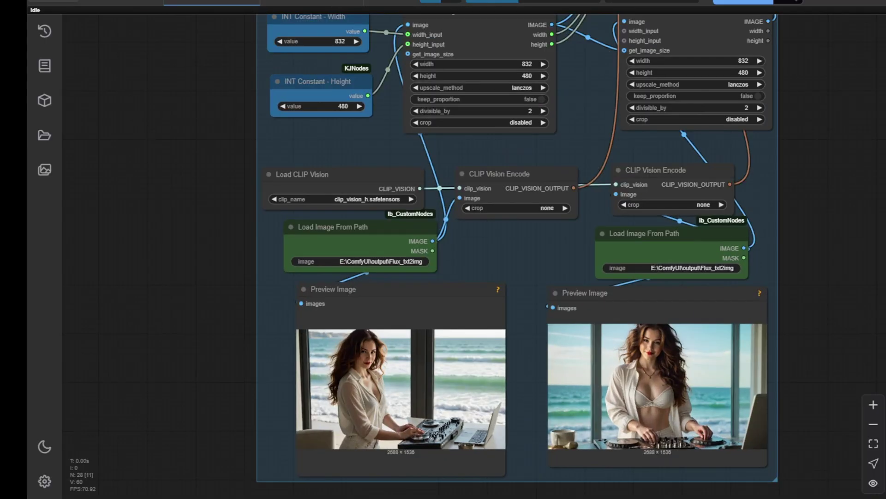
- In the elf workflow, box-select the SageAtt and Refinement Tile Upscale groups together
{"action": "scroll", "coordinate": [188, 195], "scroll_direction": "down", "scroll_amount": 5}
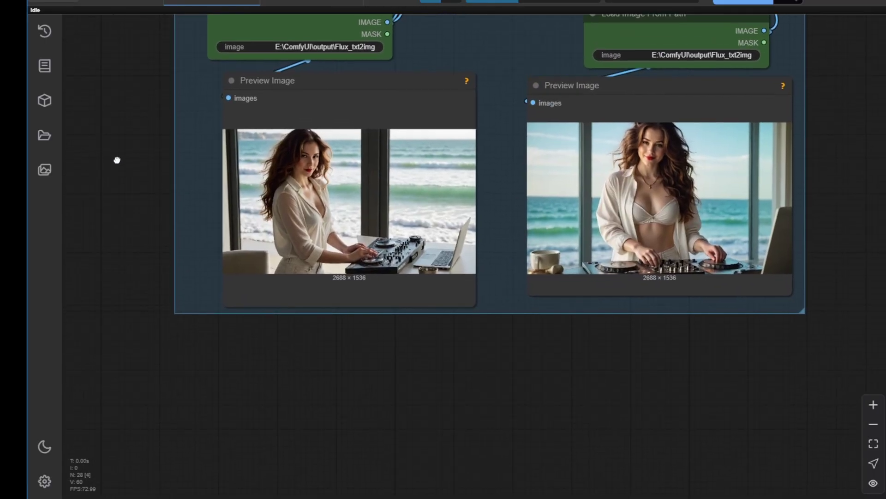
{"action": "left_click_drag", "start_coordinate": [116, 160], "coordinate": [116, 217]}
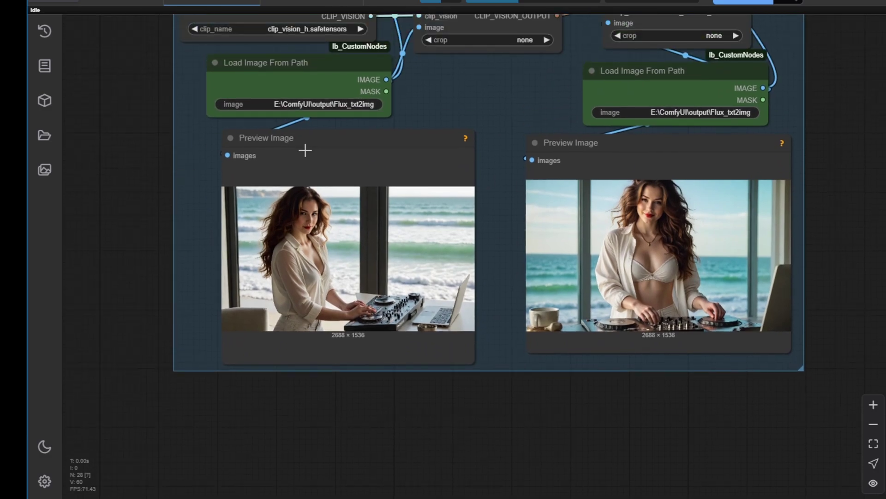
{"action": "left_click_drag", "start_coordinate": [306, 150], "coordinate": [280, 151]}
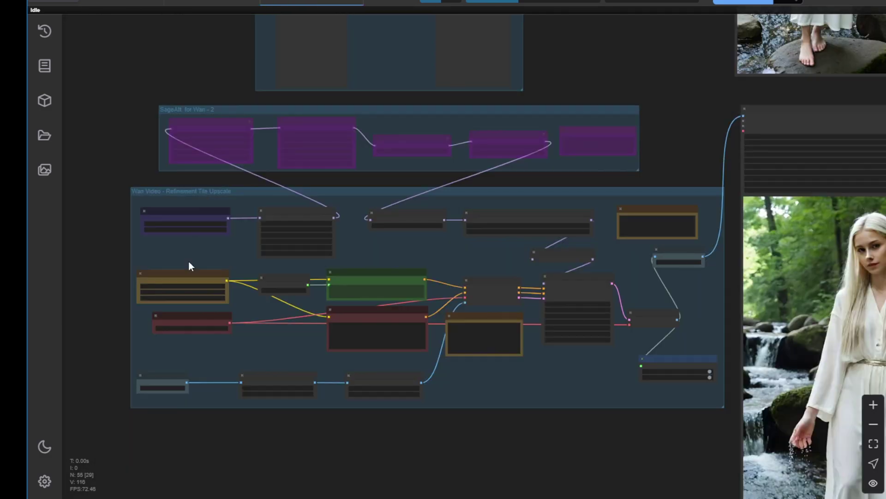
{"action": "scroll", "coordinate": [210, 420], "scroll_direction": "down", "scroll_amount": 2}
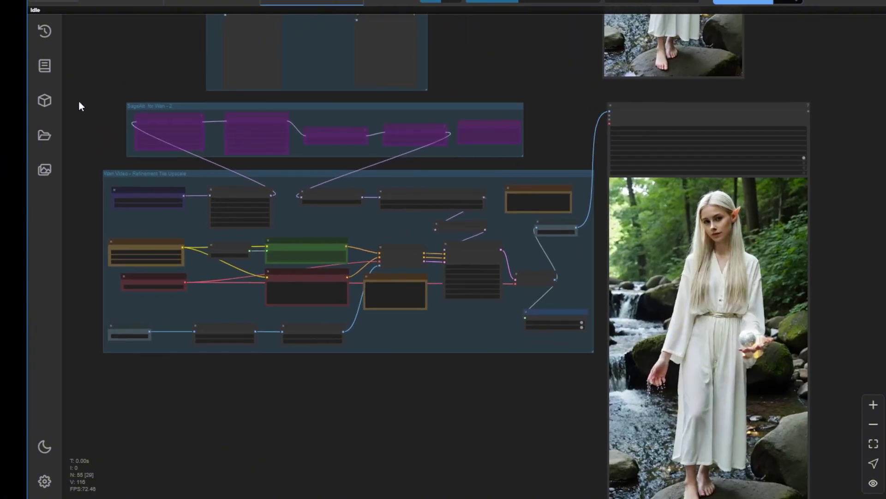
{"action": "left_click_drag", "start_coordinate": [79, 104], "coordinate": [849, 439]}
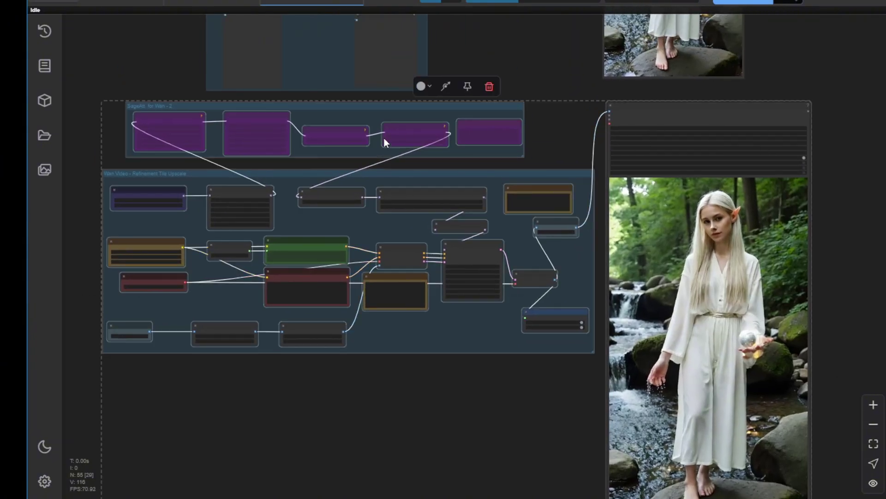
- Paste both groups into the start-and-end-frames workflow beside the Start & End frames group
{"action": "left_click", "coordinate": [211, 2]}
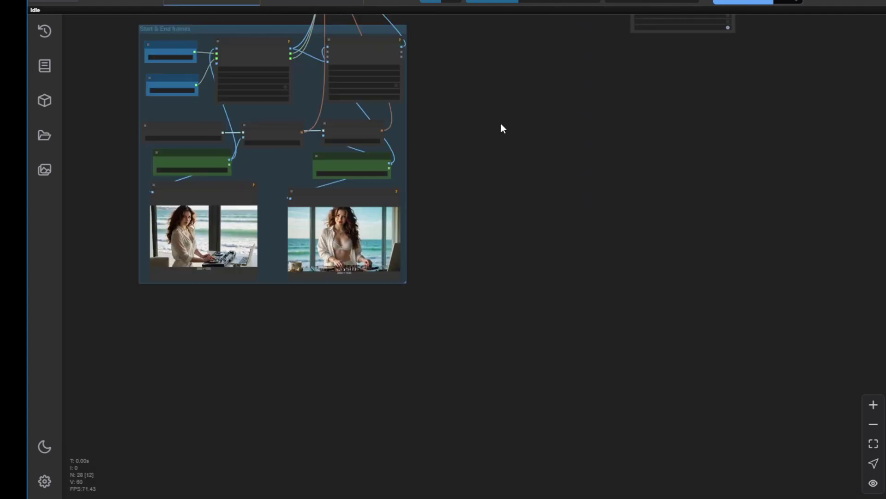
{"action": "key", "text": "ctrl+v"}
{"action": "left_click_drag", "start_coordinate": [536, 119], "coordinate": [514, 65]}
{"action": "left_click", "coordinate": [377, 373]}
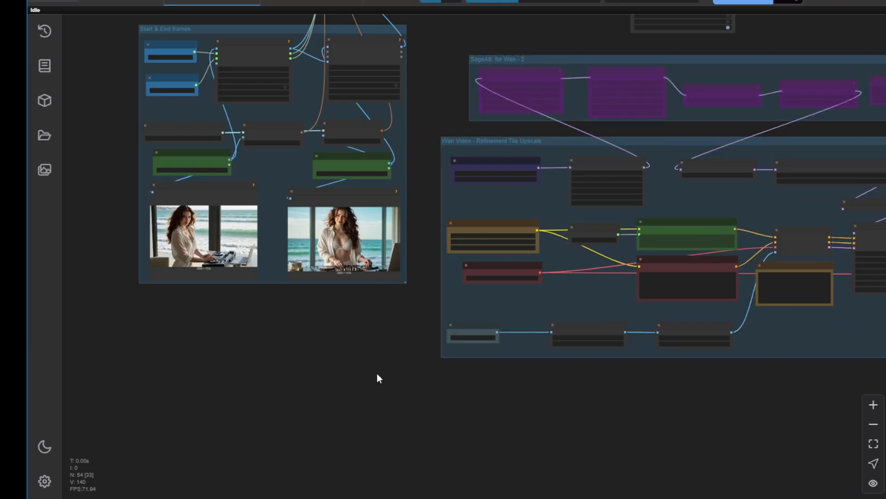
{"action": "left_click", "coordinate": [631, 95]}
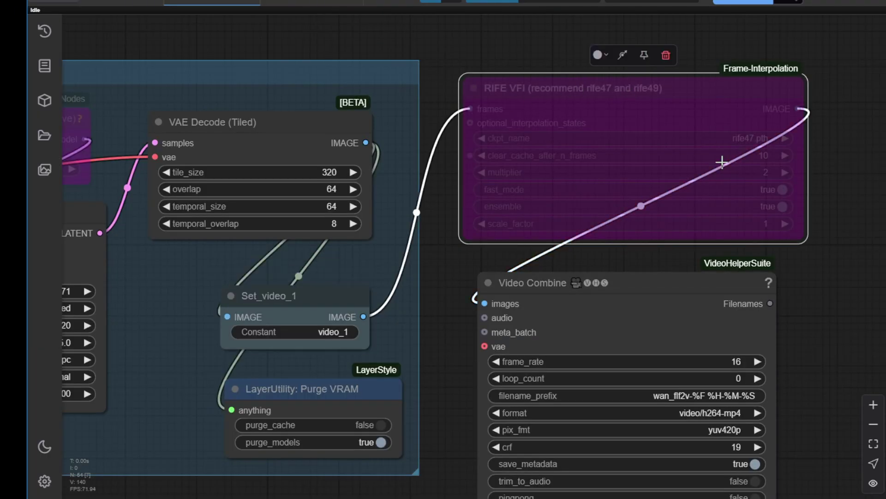
{"action": "left_click_drag", "start_coordinate": [836, 335], "coordinate": [769, 241]}
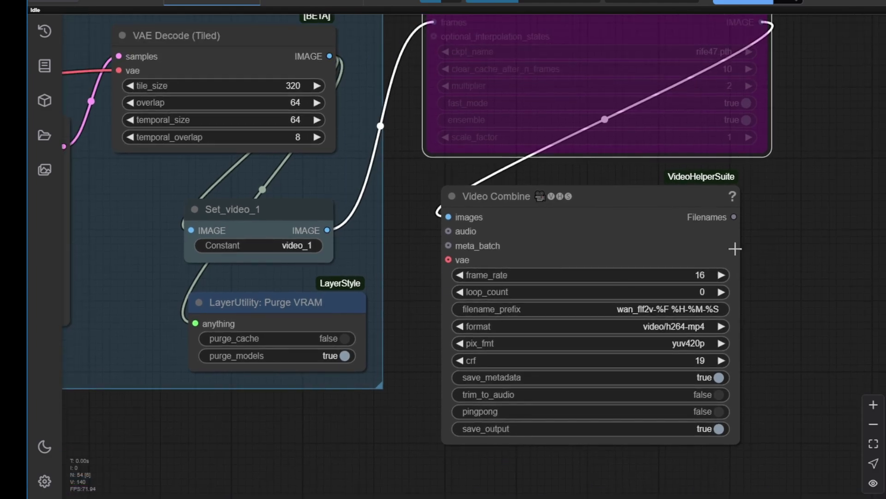
- Zoom out and pan so the two DJ video previews fill the view
{"action": "scroll", "coordinate": [764, 242], "scroll_direction": "down", "scroll_amount": 3}
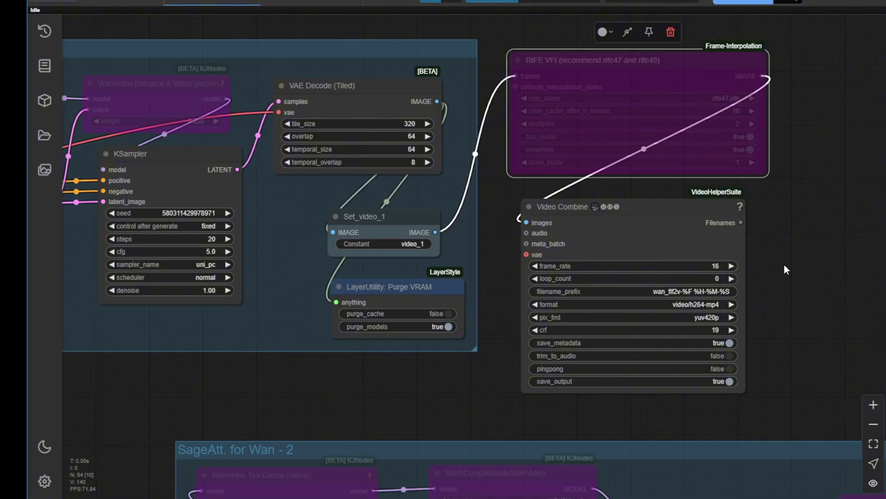
{"action": "scroll", "coordinate": [787, 198], "scroll_direction": "down", "scroll_amount": 2}
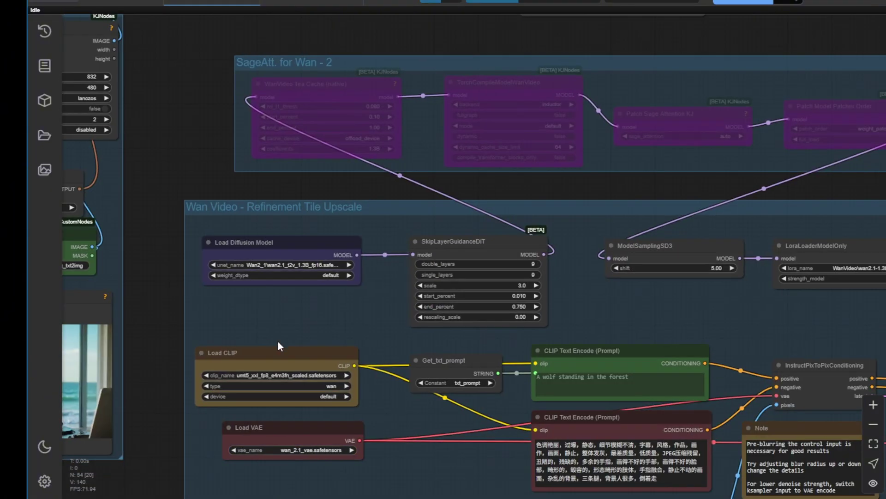
{"action": "scroll", "coordinate": [308, 318], "scroll_direction": "down", "scroll_amount": 1}
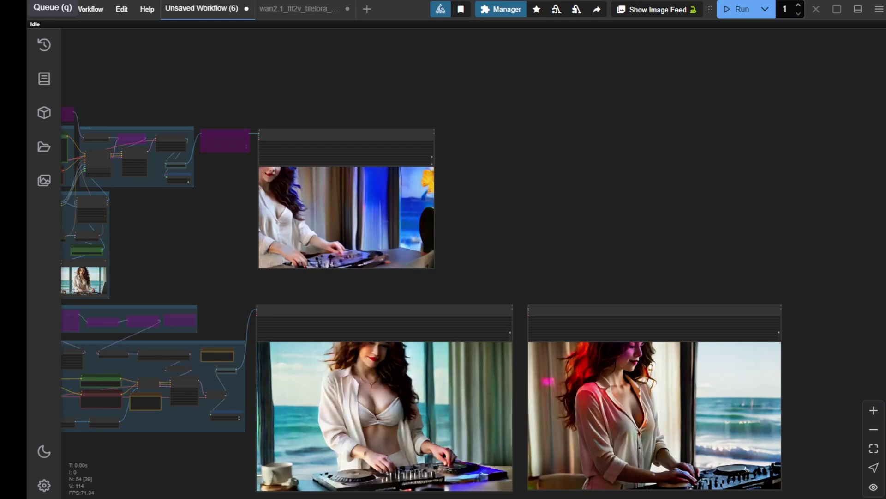
{"action": "scroll", "coordinate": [550, 235], "scroll_direction": "up", "scroll_amount": 4}
{"action": "left_click_drag", "start_coordinate": [549, 245], "coordinate": [550, 49]}
{"action": "left_click", "coordinate": [563, 125]}
{"action": "left_click", "coordinate": [279, 101]}
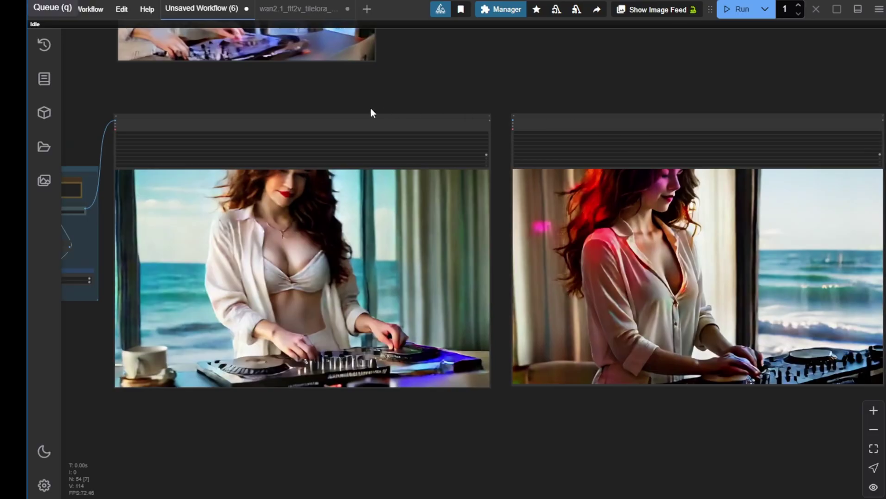
- Bring the upscale group into view and reposition the Image Blur and Video Combine nodes
{"action": "left_click_drag", "start_coordinate": [184, 82], "coordinate": [564, 69]}
{"action": "scroll", "coordinate": [355, 125], "scroll_direction": "up", "scroll_amount": 3}
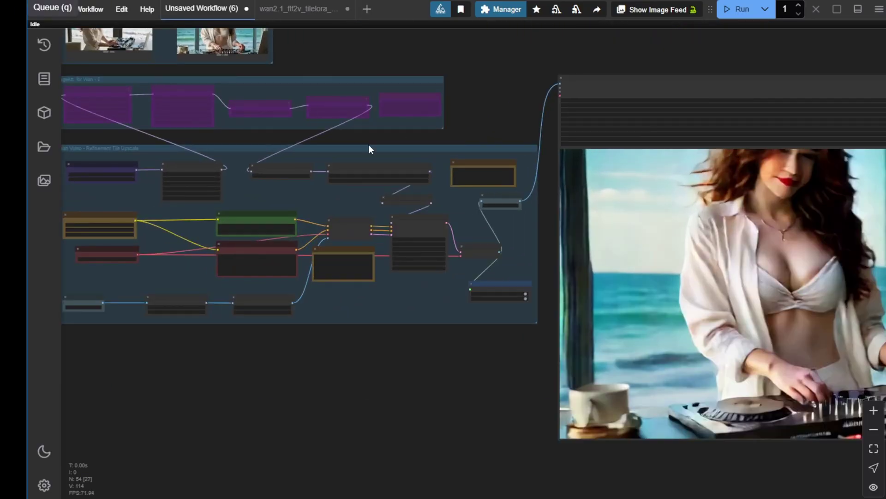
{"action": "scroll", "coordinate": [378, 172], "scroll_direction": "up", "scroll_amount": 4}
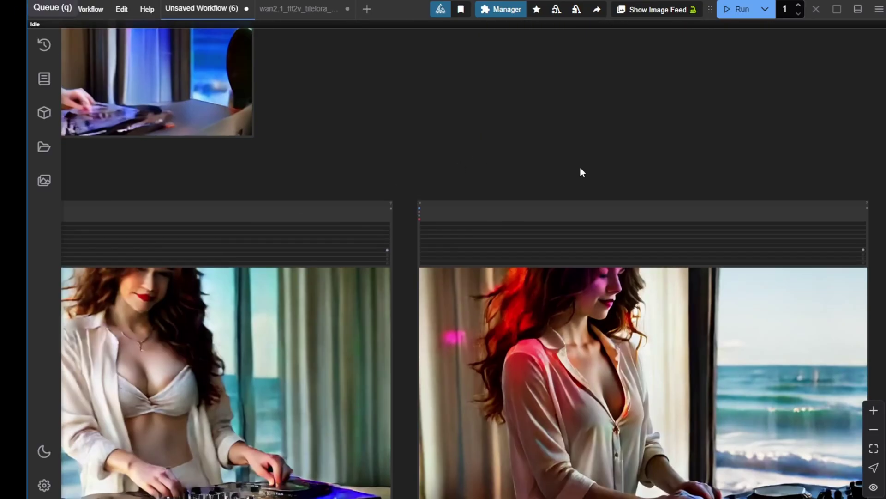
{"action": "left_click", "coordinate": [592, 177]}
{"action": "scroll", "coordinate": [589, 185], "scroll_direction": "up", "scroll_amount": 3}
{"action": "left_click_drag", "start_coordinate": [589, 184], "coordinate": [280, 193]}
{"action": "left_click_drag", "start_coordinate": [430, 136], "coordinate": [845, 112]}
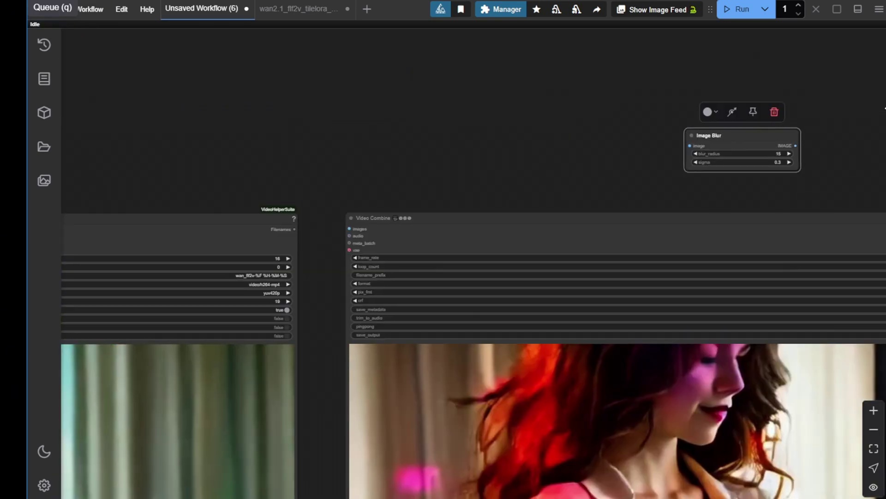
{"action": "left_click_drag", "start_coordinate": [774, 139], "coordinate": [450, 163]}
- Centre the left Video Combine node and preview, and paste a copy of the Image Blur node
{"action": "scroll", "coordinate": [493, 177], "scroll_direction": "up", "scroll_amount": 3}
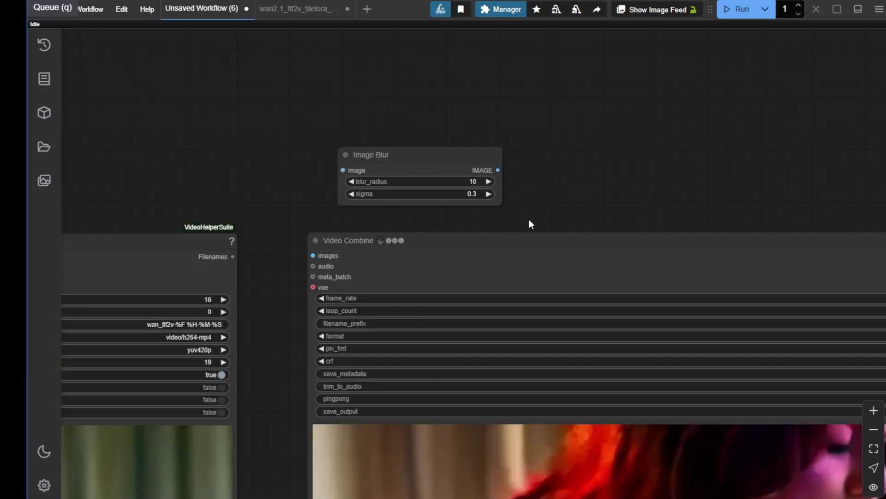
{"action": "scroll", "coordinate": [533, 222], "scroll_direction": "down", "scroll_amount": 4}
{"action": "left_click_drag", "start_coordinate": [186, 174], "coordinate": [662, 164]}
{"action": "left_click_drag", "start_coordinate": [89, 172], "coordinate": [315, 68]}
{"action": "scroll", "coordinate": [409, 153], "scroll_direction": "down", "scroll_amount": 3}
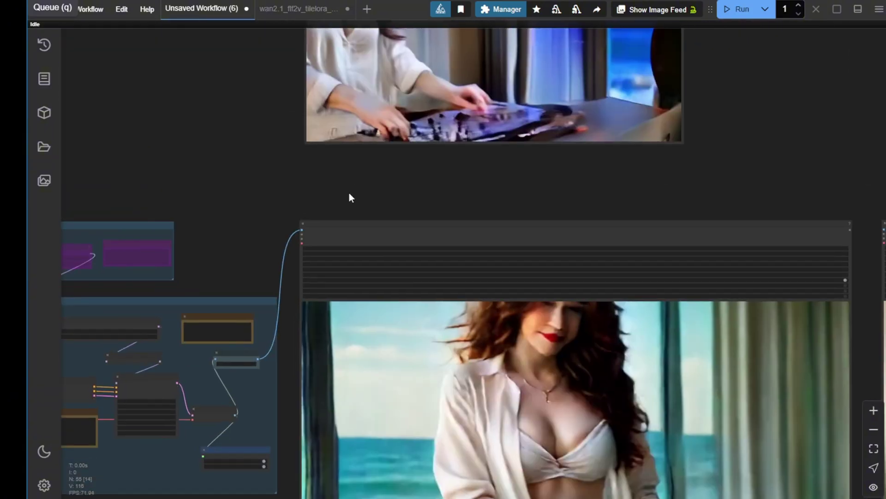
{"action": "scroll", "coordinate": [315, 203], "scroll_direction": "up", "scroll_amount": 4}
{"action": "key", "text": "ctrl+v"}
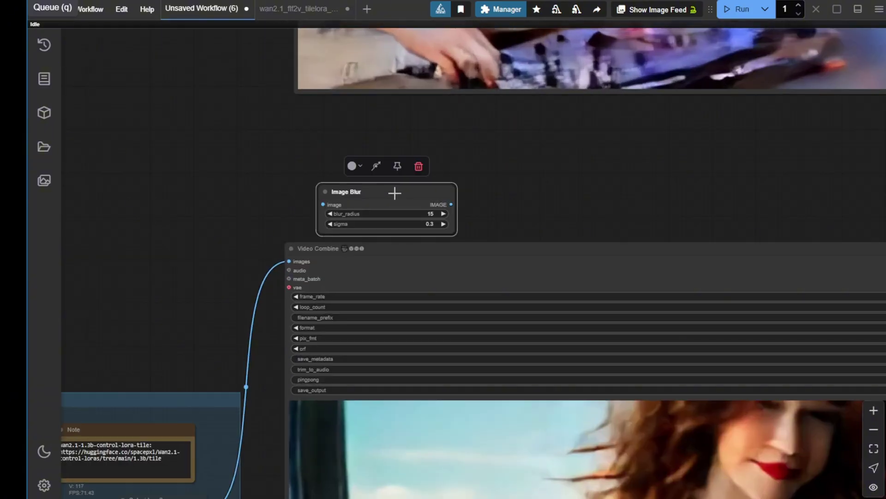
- Zoom in on the Start & End frames group showing both DJ input images
{"action": "scroll", "coordinate": [547, 205], "scroll_direction": "down", "scroll_amount": 8}
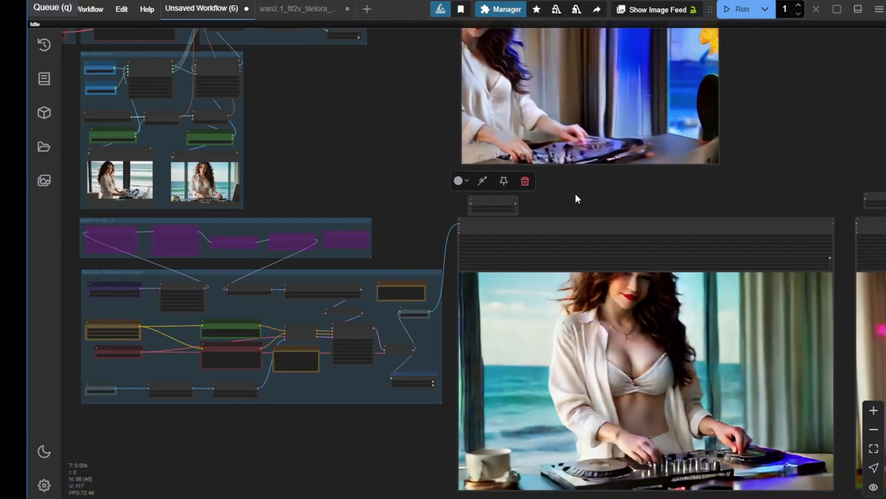
{"action": "scroll", "coordinate": [575, 194], "scroll_direction": "down", "scroll_amount": 2}
{"action": "left_click_drag", "start_coordinate": [575, 195], "coordinate": [387, 223]}
{"action": "scroll", "coordinate": [386, 222], "scroll_direction": "up", "scroll_amount": 1}
{"action": "scroll", "coordinate": [387, 223], "scroll_direction": "up", "scroll_amount": 2}
{"action": "scroll", "coordinate": [305, 208], "scroll_direction": "up", "scroll_amount": 4}
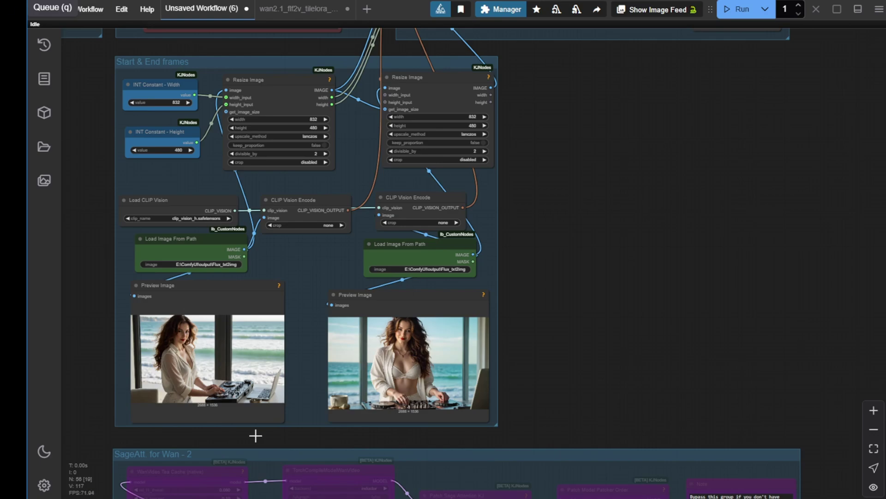
- Resume the Video Combine node's preview from its context menu so the clip plays
{"action": "scroll", "coordinate": [728, 226], "scroll_direction": "down", "scroll_amount": 2}
{"action": "scroll", "coordinate": [721, 215], "scroll_direction": "down", "scroll_amount": 2}
{"action": "scroll", "coordinate": [361, 300], "scroll_direction": "up", "scroll_amount": 3}
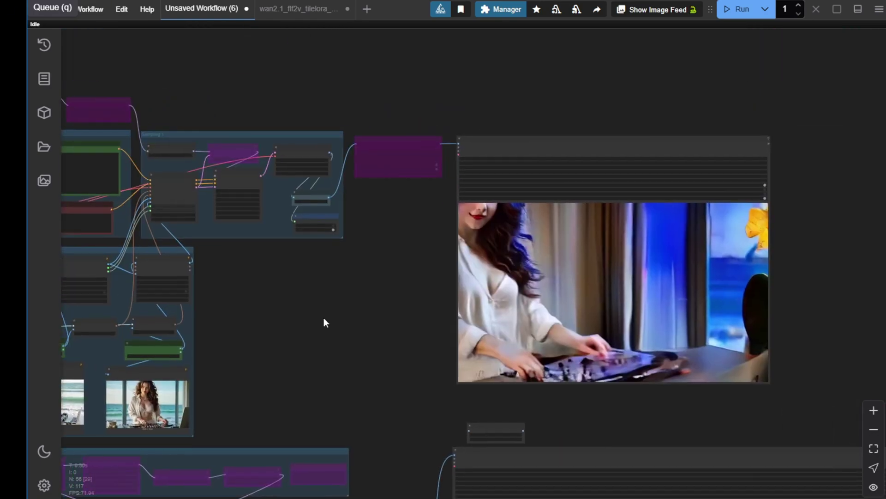
{"action": "right_click", "coordinate": [582, 148]}
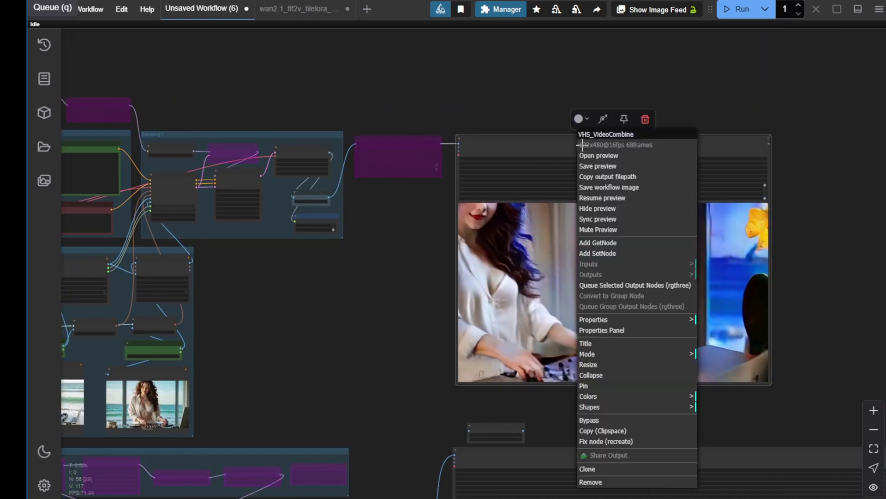
{"action": "left_click", "coordinate": [616, 199]}
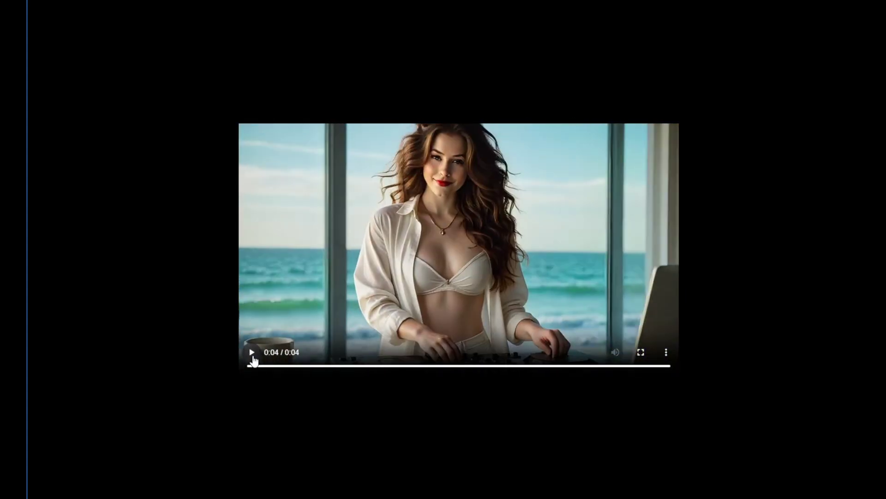
- Leave full-screen and inspect the LoraLoaderModelOnly and KSampler nodes of the tile LoRA group
{"action": "key", "text": "Escape"}
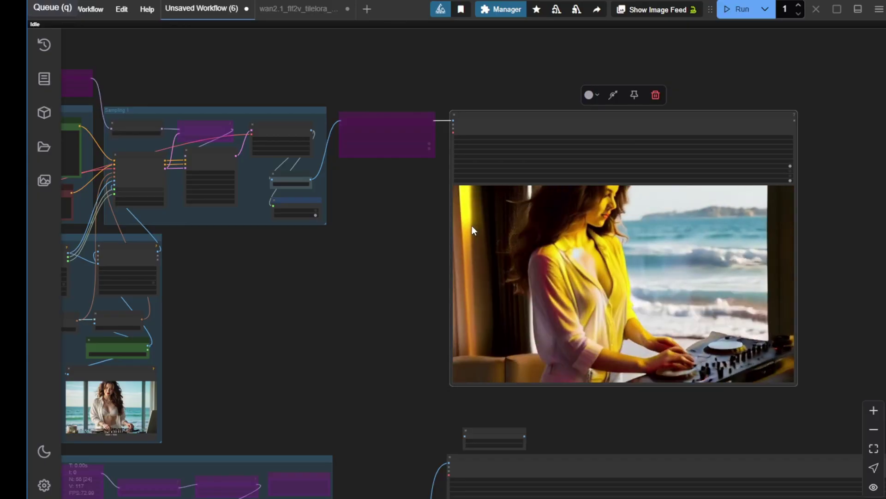
{"action": "left_click_drag", "start_coordinate": [552, 328], "coordinate": [476, 137]}
{"action": "scroll", "coordinate": [503, 227], "scroll_direction": "down", "scroll_amount": 3}
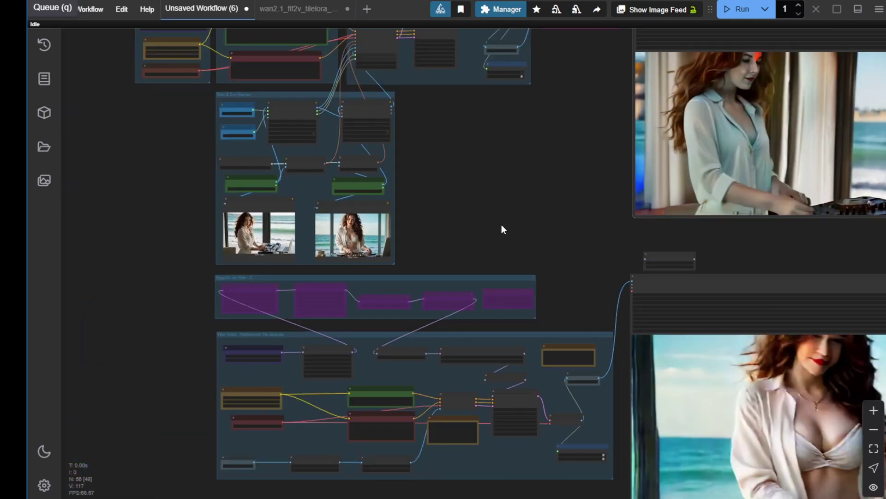
{"action": "left_click_drag", "start_coordinate": [589, 281], "coordinate": [440, 135]}
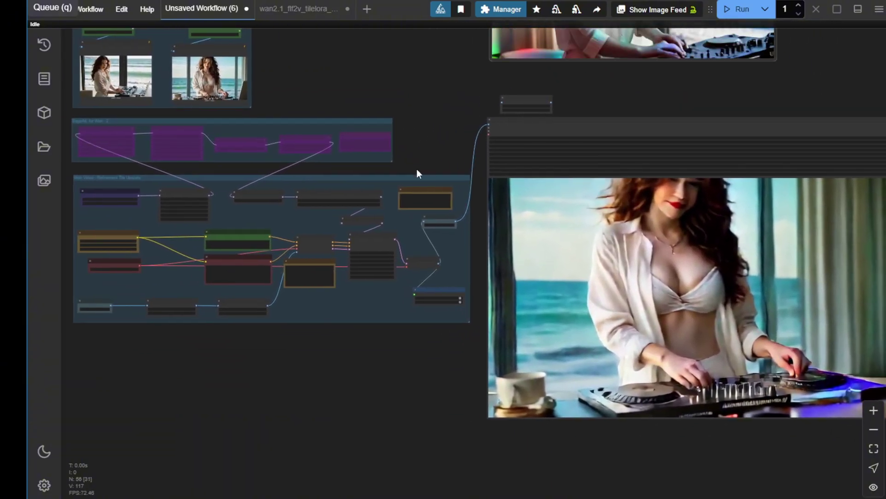
{"action": "left_click", "coordinate": [583, 126]}
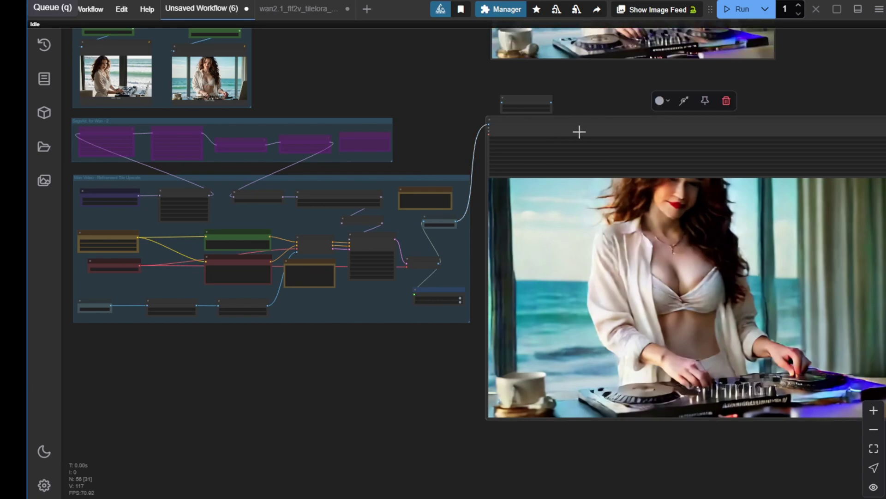
{"action": "scroll", "coordinate": [498, 301], "scroll_direction": "down", "scroll_amount": 2}
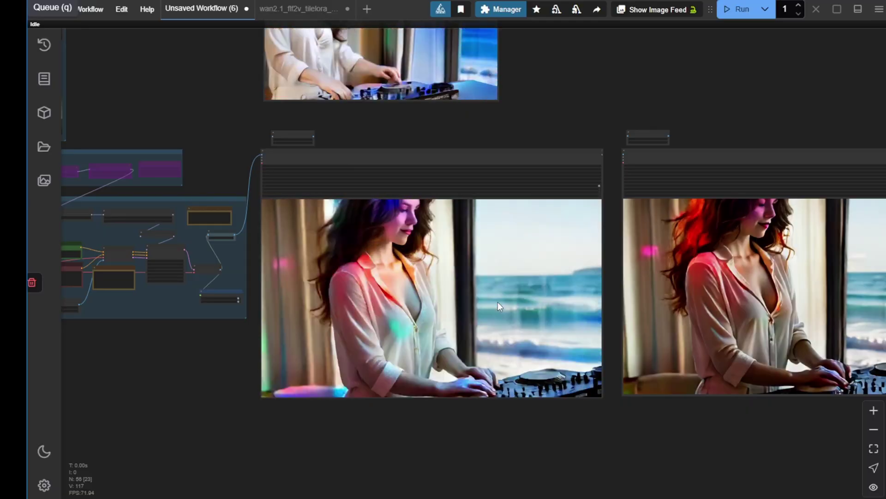
{"action": "scroll", "coordinate": [170, 231], "scroll_direction": "up", "scroll_amount": 4}
{"action": "scroll", "coordinate": [170, 230], "scroll_direction": "up", "scroll_amount": 6}
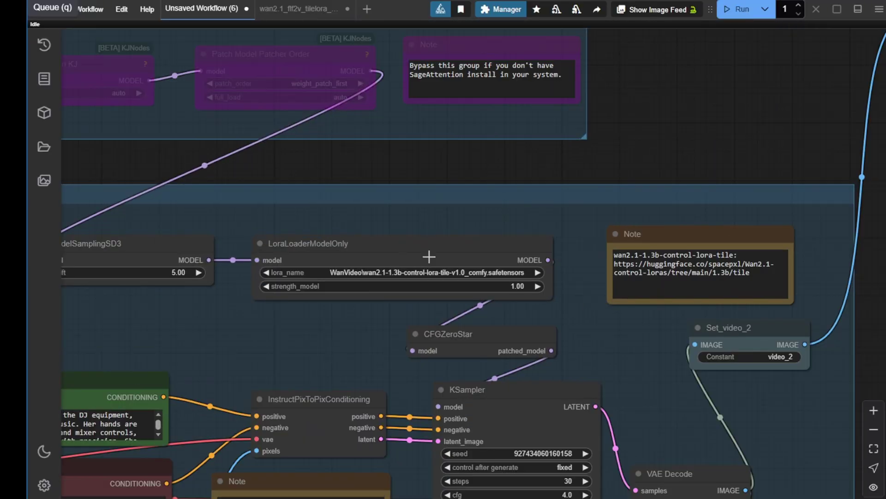
{"action": "scroll", "coordinate": [564, 323], "scroll_direction": "down", "scroll_amount": 4}
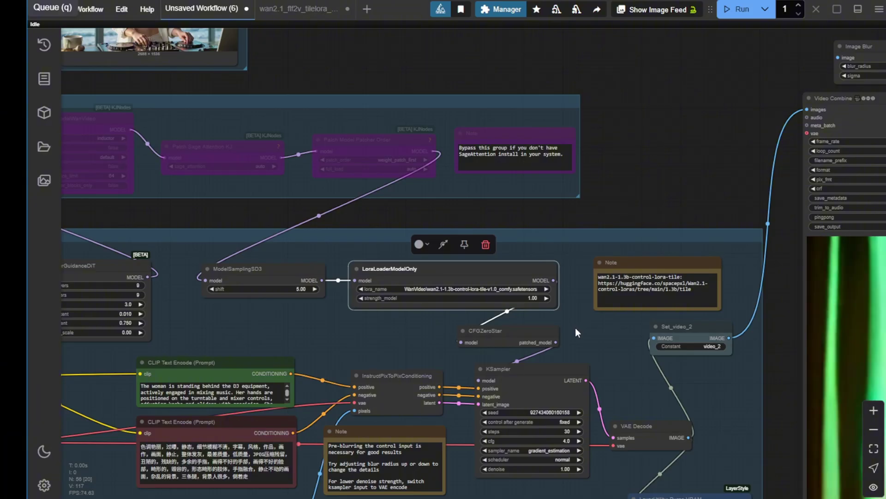
- Zoom out past the sampler and blur nodes to show the upscaled previews side by side
{"action": "left_click_drag", "start_coordinate": [577, 334], "coordinate": [593, 262]}
{"action": "scroll", "coordinate": [287, 345], "scroll_direction": "down", "scroll_amount": 10}
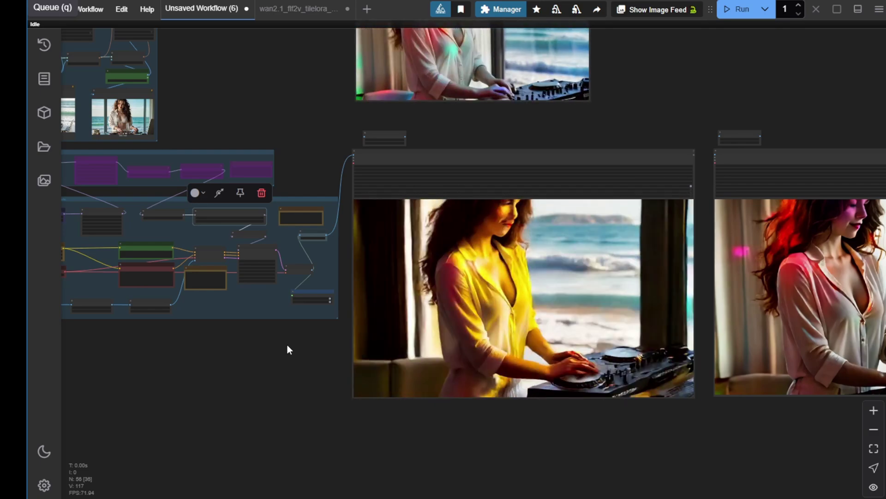
{"action": "scroll", "coordinate": [480, 341], "scroll_direction": "down", "scroll_amount": 1}
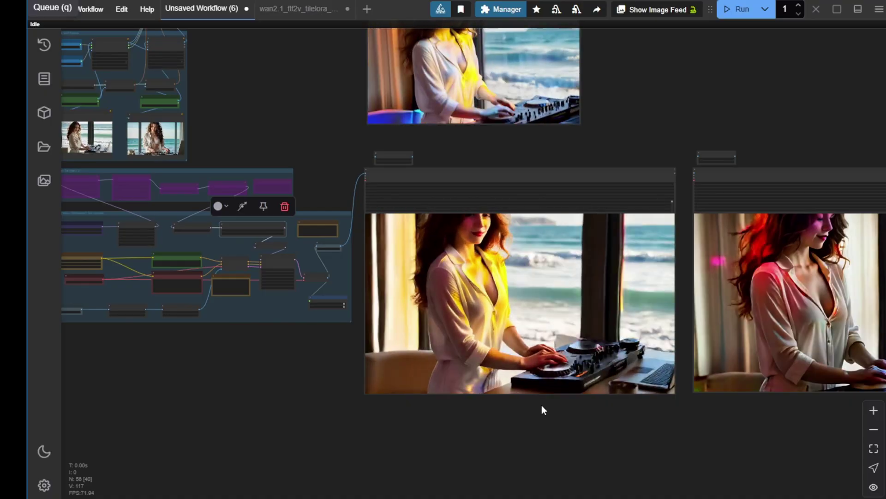
{"action": "scroll", "coordinate": [558, 405], "scroll_direction": "down", "scroll_amount": 2}
{"action": "left_click_drag", "start_coordinate": [590, 437], "coordinate": [497, 445]}
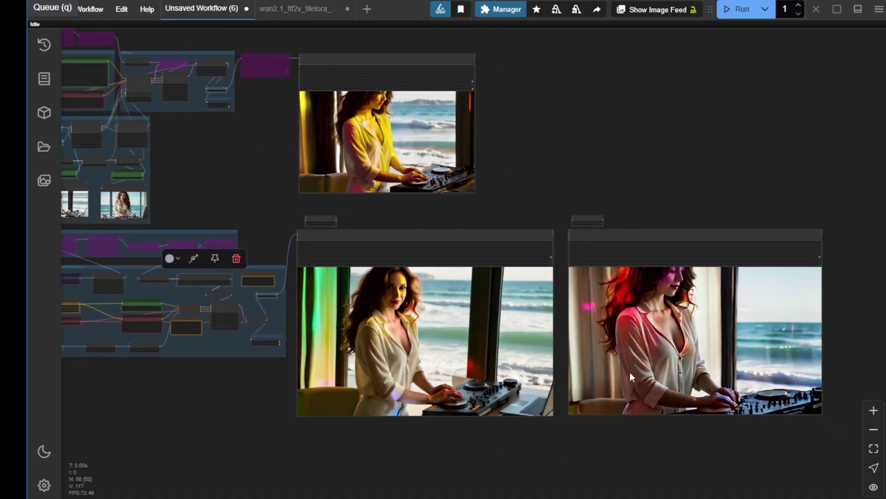
{"action": "left_click", "coordinate": [657, 278]}
{"action": "right_click", "coordinate": [674, 232]}
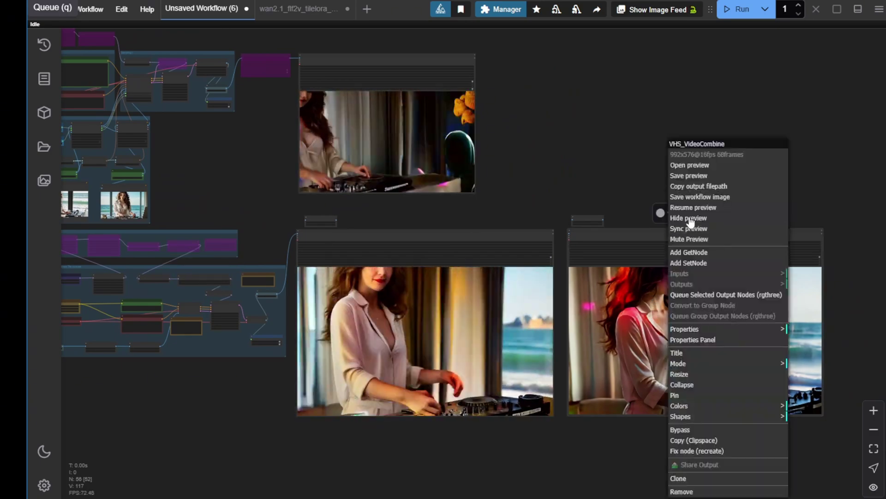
{"action": "scroll", "coordinate": [679, 233], "scroll_direction": "up", "scroll_amount": 5}
{"action": "scroll", "coordinate": [600, 189], "scroll_direction": "down", "scroll_amount": 5}
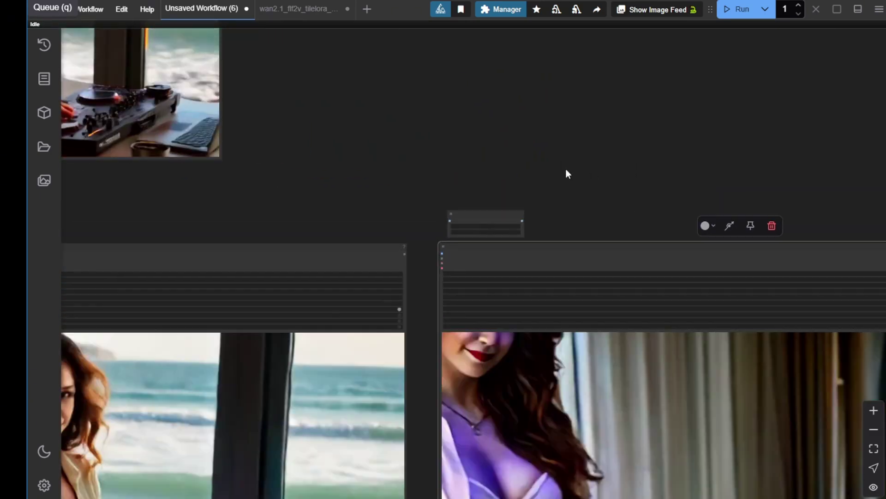
{"action": "scroll", "coordinate": [452, 253], "scroll_direction": "up", "scroll_amount": 5}
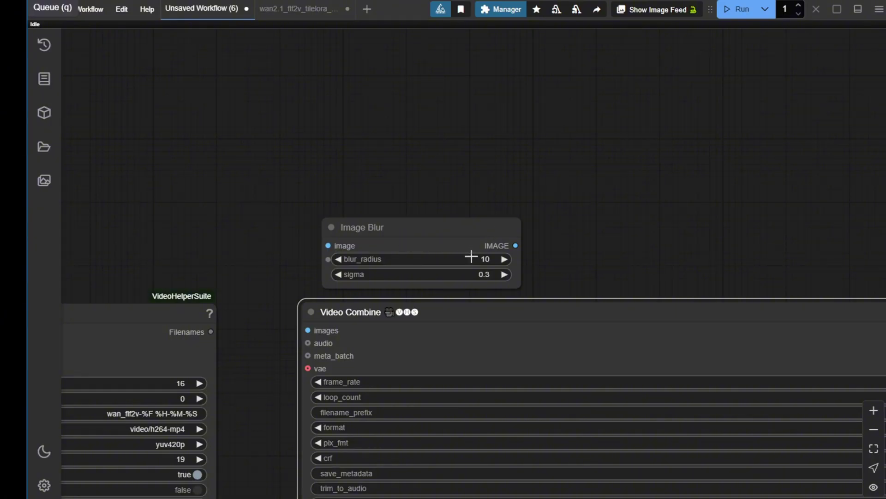
{"action": "scroll", "coordinate": [711, 266], "scroll_direction": "down", "scroll_amount": 5}
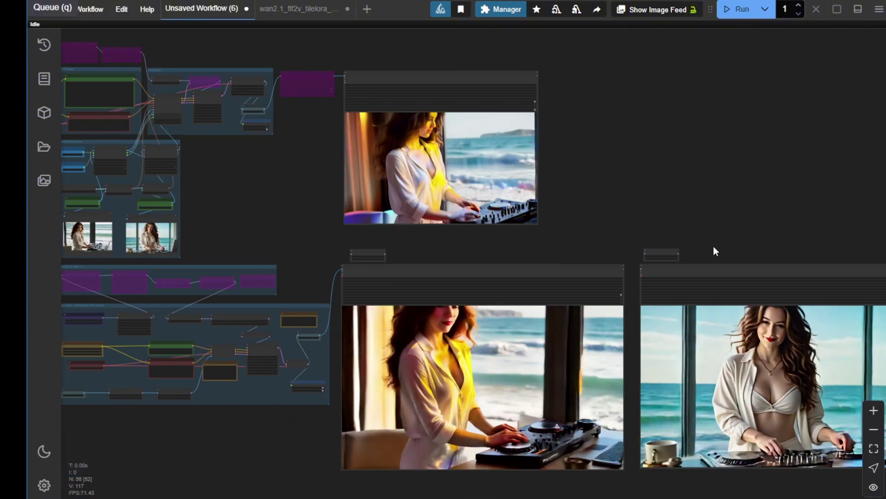
{"action": "left_click_drag", "start_coordinate": [713, 251], "coordinate": [627, 188]}
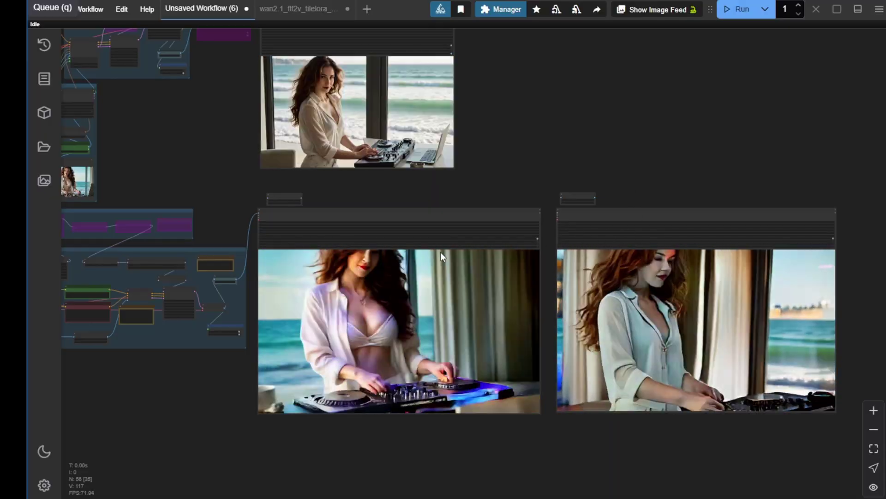
{"action": "scroll", "coordinate": [691, 220], "scroll_direction": "down", "scroll_amount": 6}
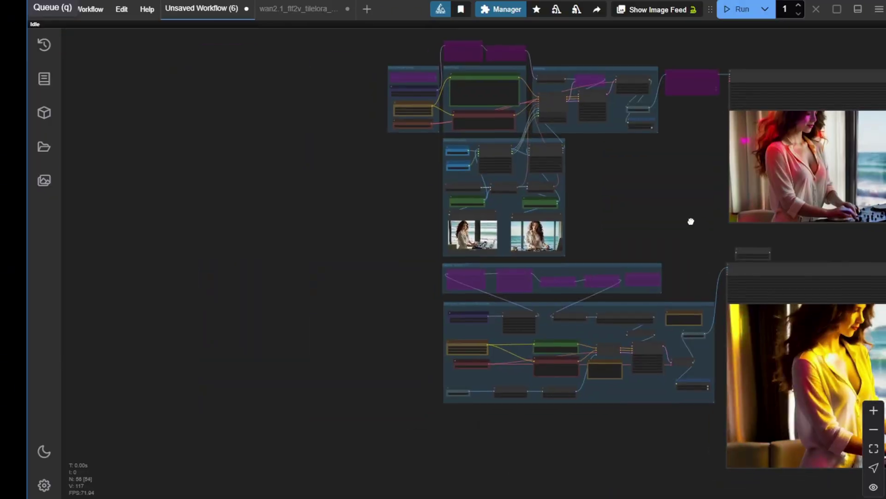
{"action": "left_click_drag", "start_coordinate": [690, 220], "coordinate": [675, 253]}
{"action": "scroll", "coordinate": [458, 217], "scroll_direction": "up", "scroll_amount": 8}
{"action": "scroll", "coordinate": [457, 218], "scroll_direction": "up", "scroll_amount": 4}
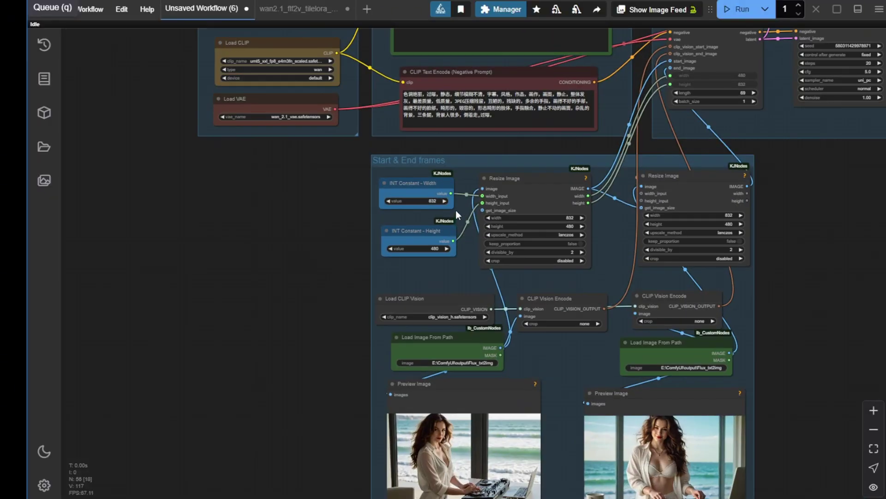
{"action": "scroll", "coordinate": [456, 211], "scroll_direction": "down", "scroll_amount": 1}
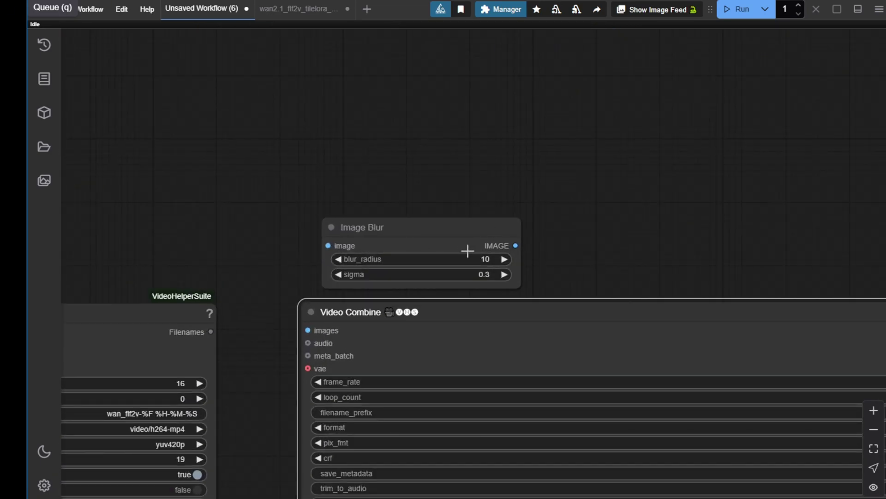
{"action": "scroll", "coordinate": [716, 259], "scroll_direction": "down", "scroll_amount": 10}
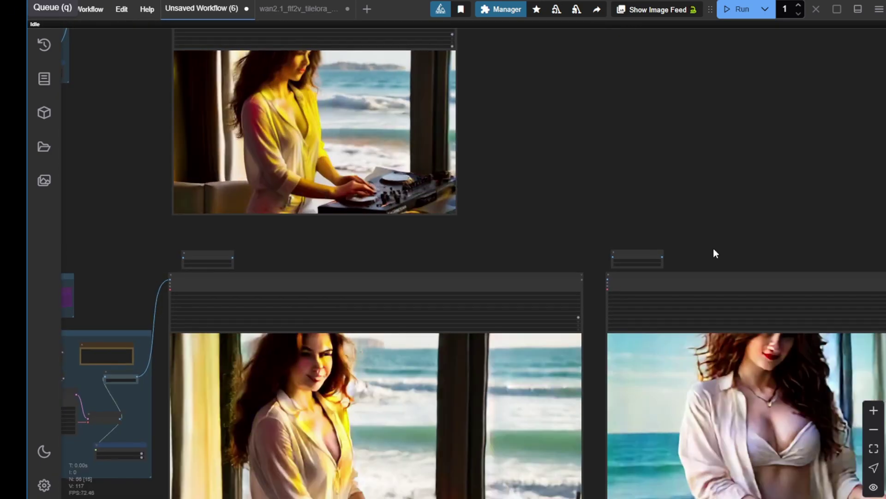
{"action": "scroll", "coordinate": [714, 250], "scroll_direction": "down", "scroll_amount": 4}
{"action": "left_click_drag", "start_coordinate": [715, 248], "coordinate": [631, 190]}
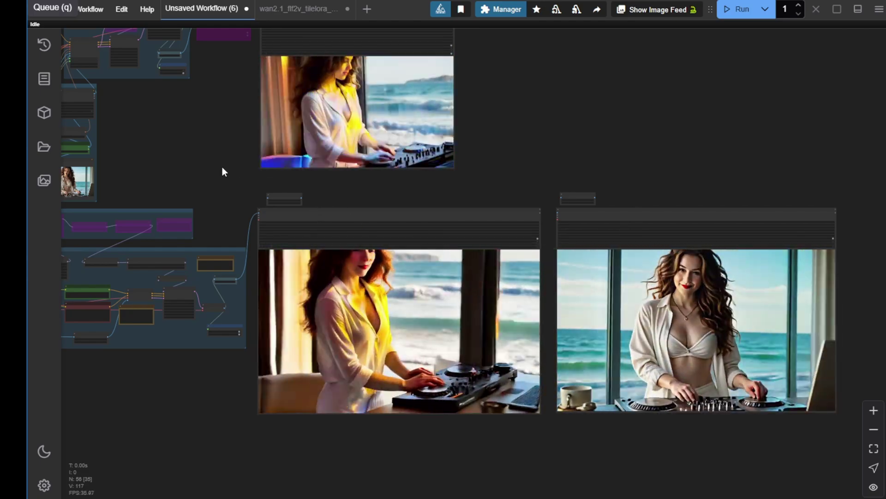
{"action": "left_click_drag", "start_coordinate": [222, 167], "coordinate": [679, 245]}
{"action": "scroll", "coordinate": [448, 136], "scroll_direction": "up", "scroll_amount": 4}
{"action": "scroll", "coordinate": [448, 137], "scroll_direction": "up", "scroll_amount": 2}
{"action": "scroll", "coordinate": [407, 293], "scroll_direction": "down", "scroll_amount": 1}
{"action": "scroll", "coordinate": [683, 333], "scroll_direction": "down", "scroll_amount": 3}
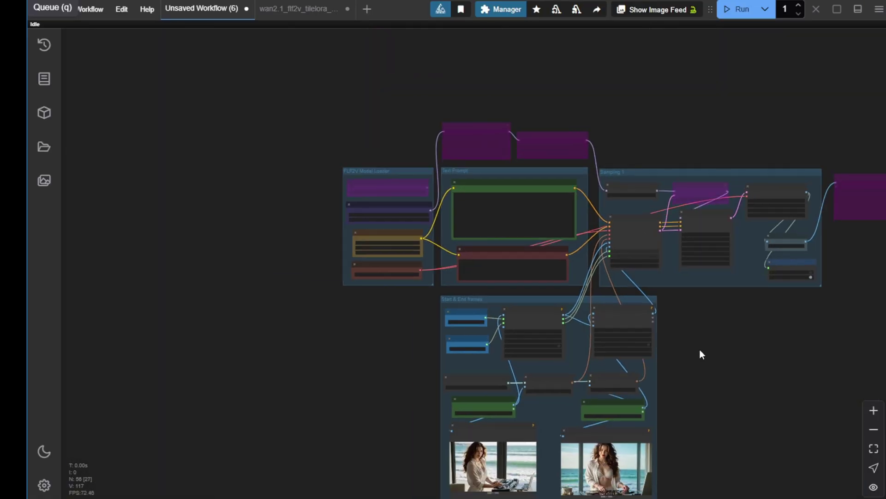
{"action": "scroll", "coordinate": [483, 153], "scroll_direction": "up", "scroll_amount": 2}
{"action": "left_click_drag", "start_coordinate": [689, 346], "coordinate": [240, 174]}
{"action": "scroll", "coordinate": [503, 161], "scroll_direction": "down", "scroll_amount": 5}
{"action": "scroll", "coordinate": [504, 163], "scroll_direction": "down", "scroll_amount": 1}
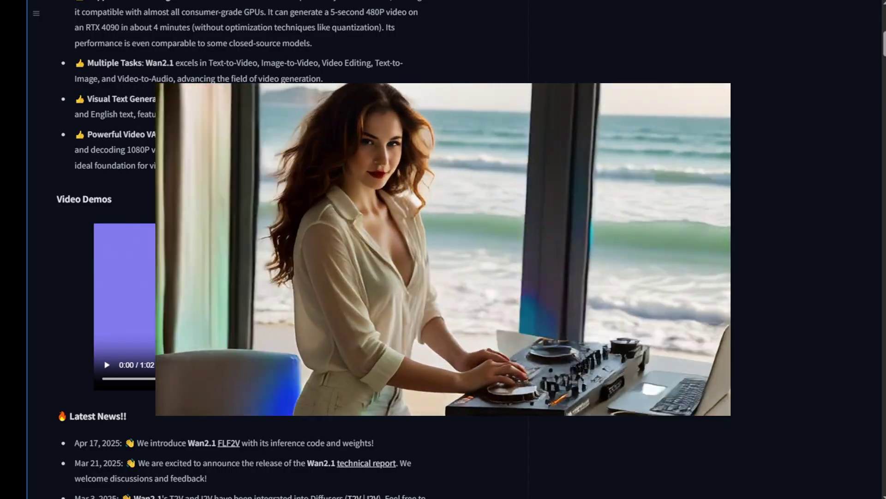
- Scroll up to the header of the Wan-AI/Wan2.1-FLF2V-14B-720P model card
{"action": "scroll", "coordinate": [295, 277], "scroll_direction": "up", "scroll_amount": 10}
{"action": "scroll", "coordinate": [139, 43], "scroll_direction": "up", "scroll_amount": 2}
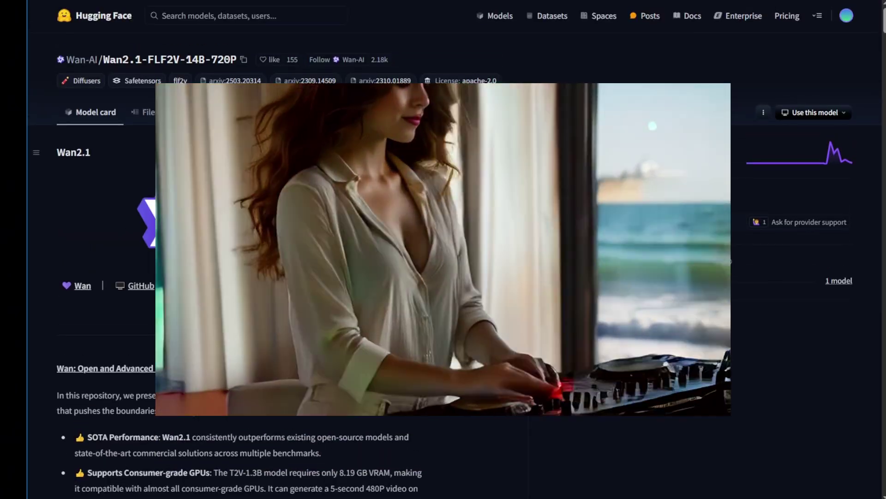